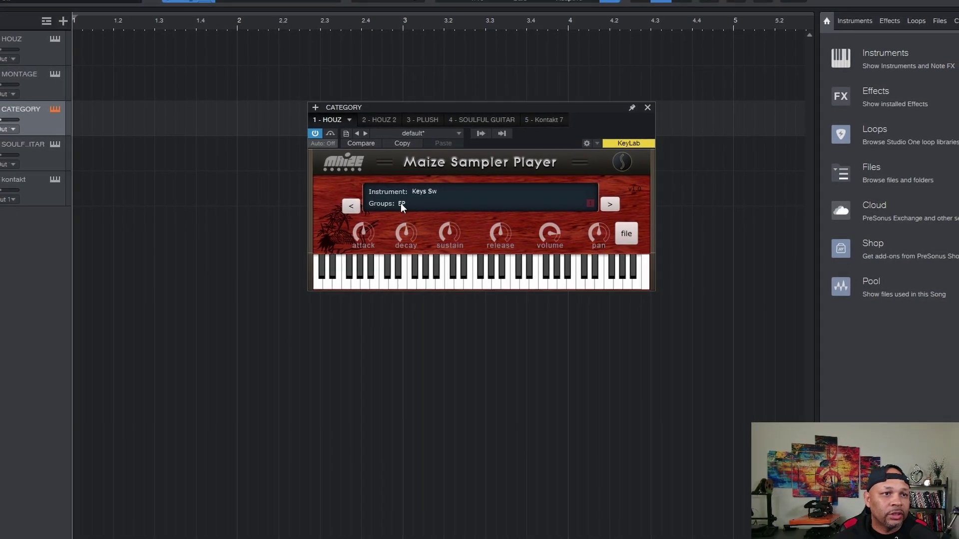
# Step: Toggle the Groups display between EP and Piano, ending on Piano
pyautogui.click(401, 203)
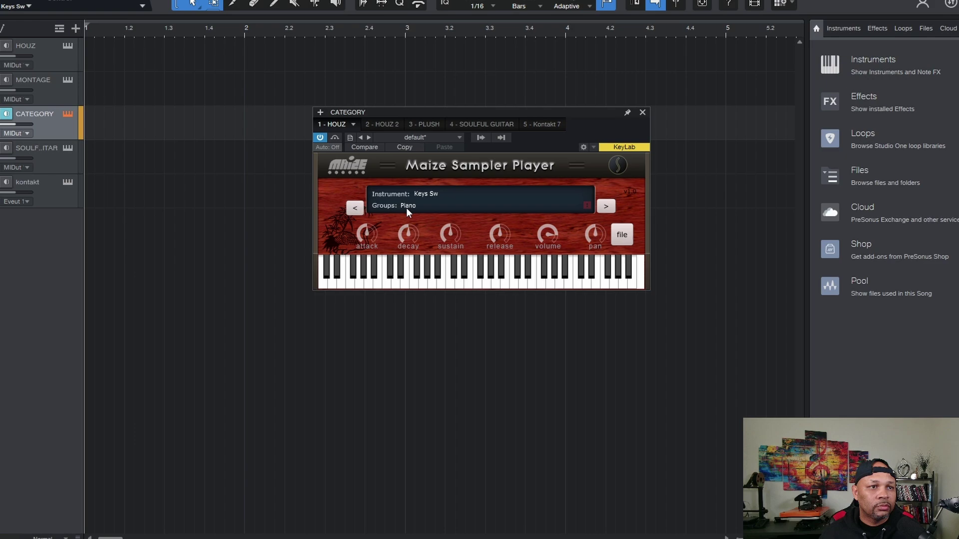
pyautogui.click(406, 207)
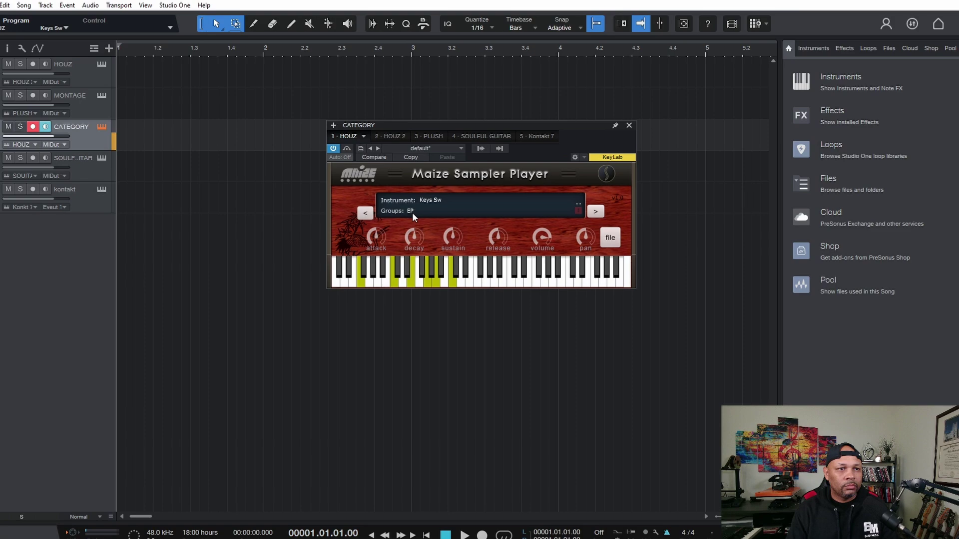
pyautogui.click(414, 214)
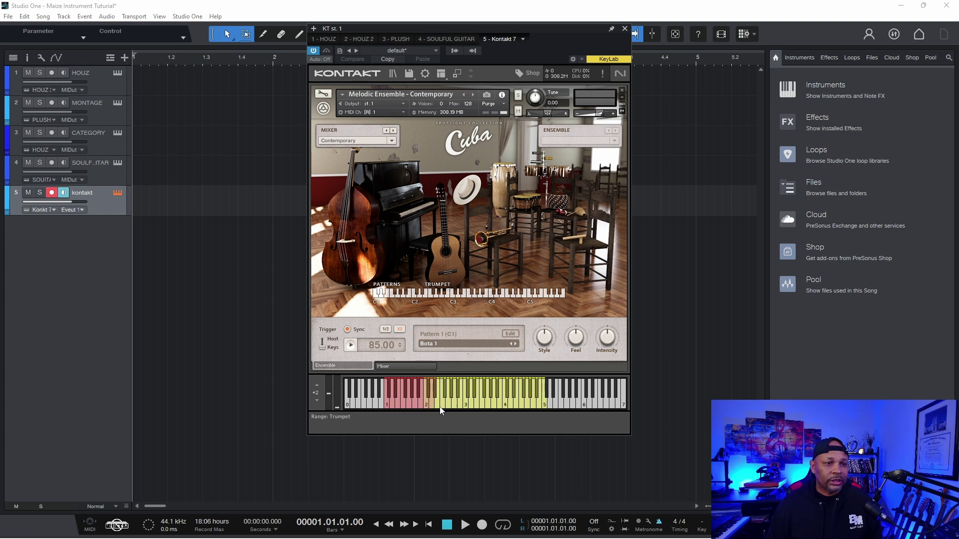
# Step: Switch Kontakt's pattern to Songo 1, then Timba Funk 1, with keys E1 and G1
pyautogui.click(399, 406)
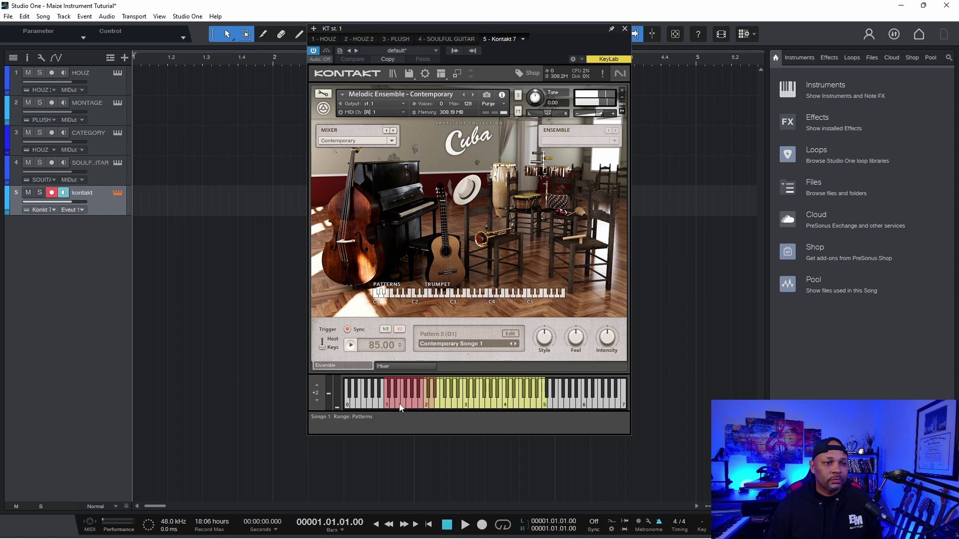
pyautogui.click(409, 405)
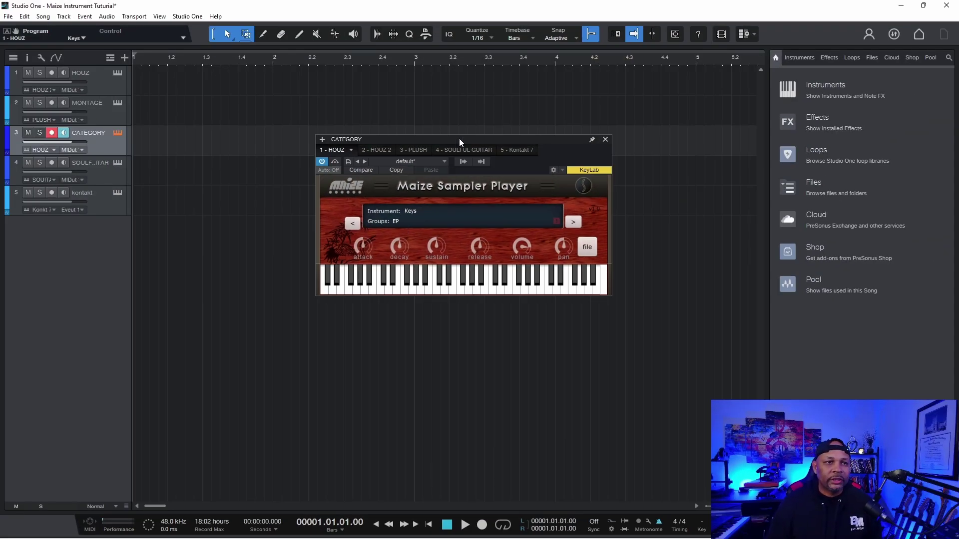
# Step: Move the Maize Sampler Player window up and to the right
pyautogui.moveTo(459, 139); pyautogui.dragTo(477, 131)
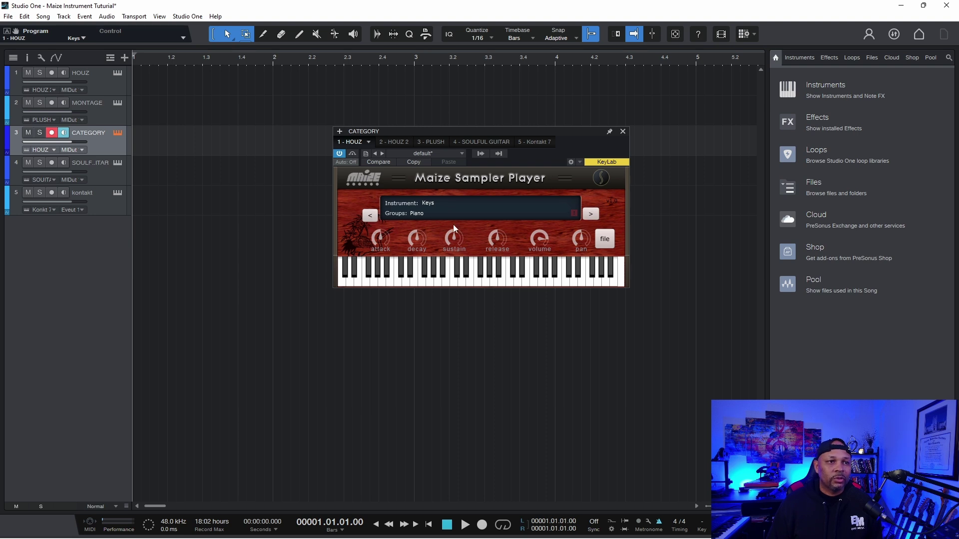
# Step: Load the Keys Sw instrument from the player's Instrument list
pyautogui.click(412, 203)
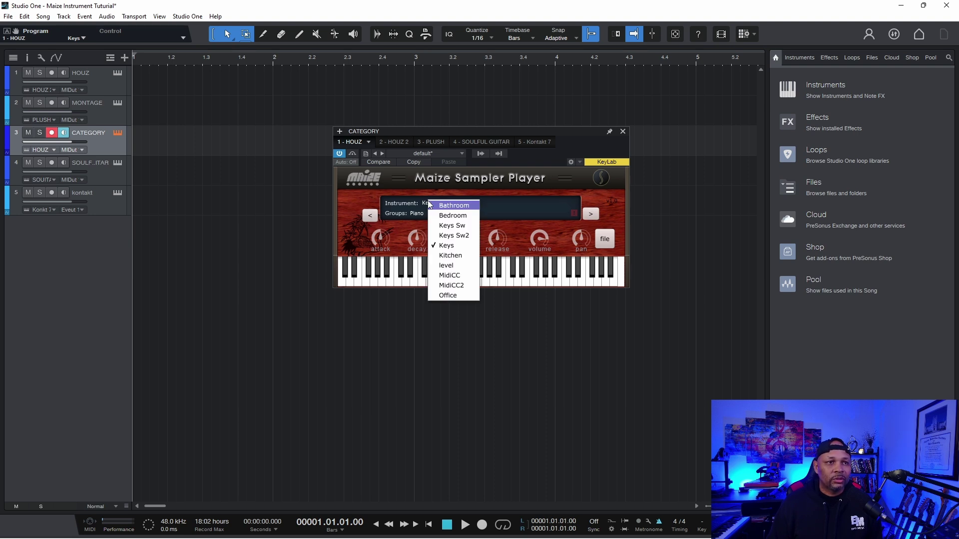
pyautogui.click(447, 227)
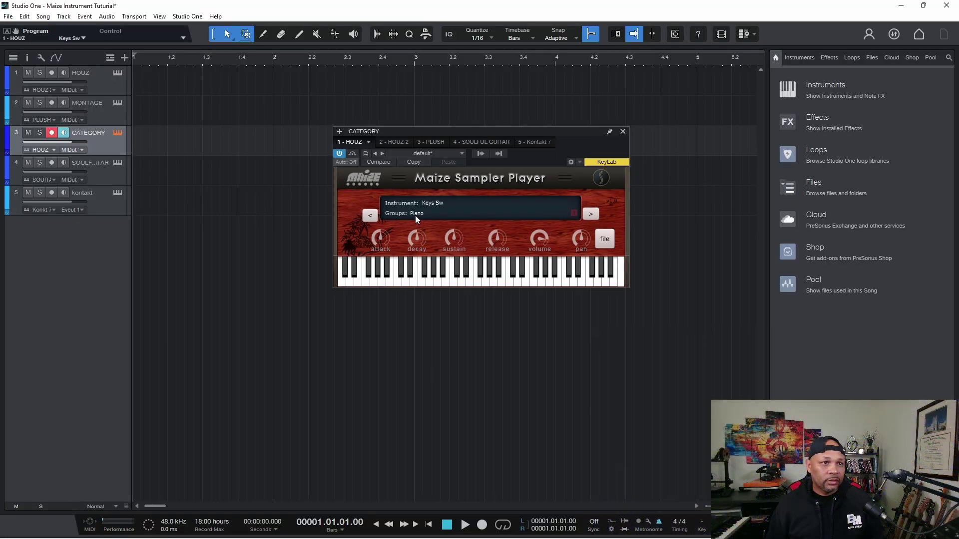
# Step: Load Keys Sw2, reposition the window lower left, then load Keys Sw and play some notes
pyautogui.click(424, 205)
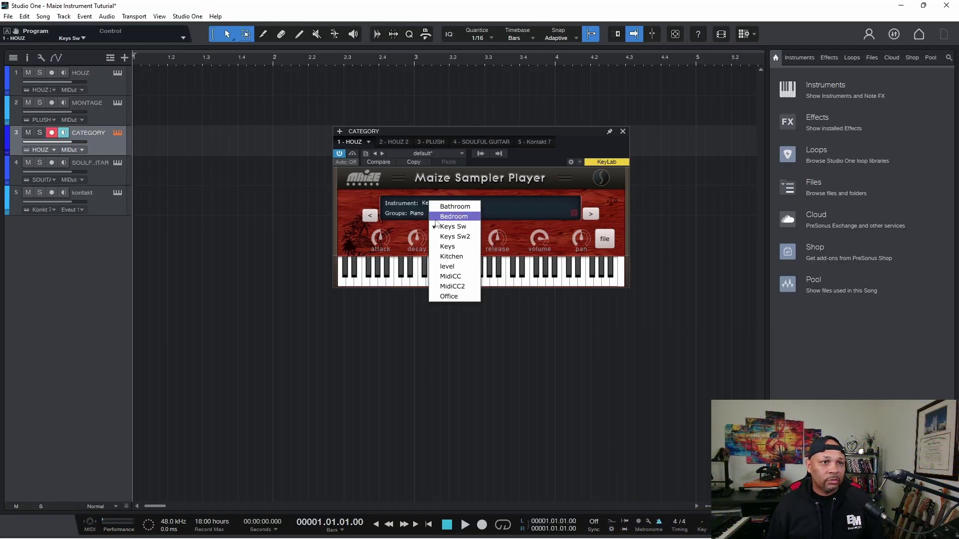
pyautogui.click(441, 235)
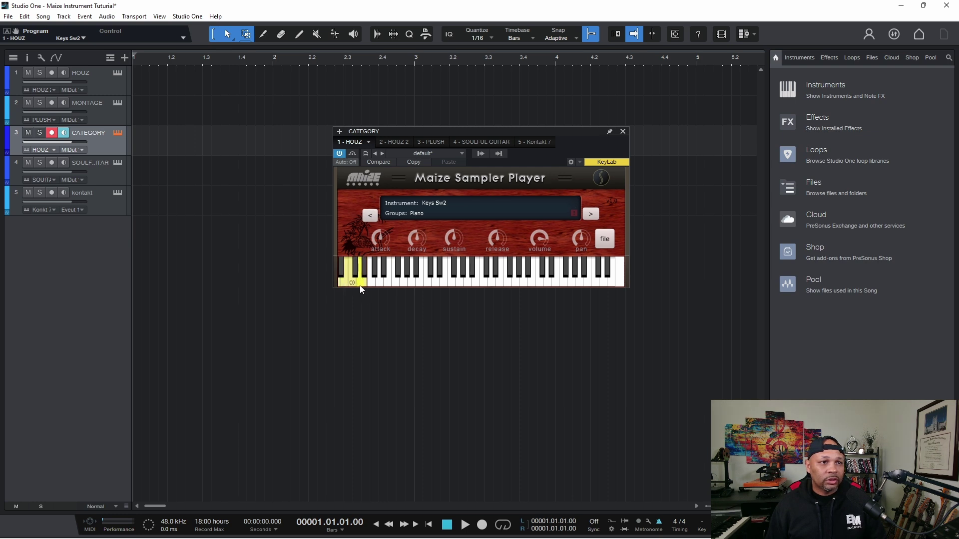
pyautogui.moveTo(426, 131); pyautogui.dragTo(404, 157)
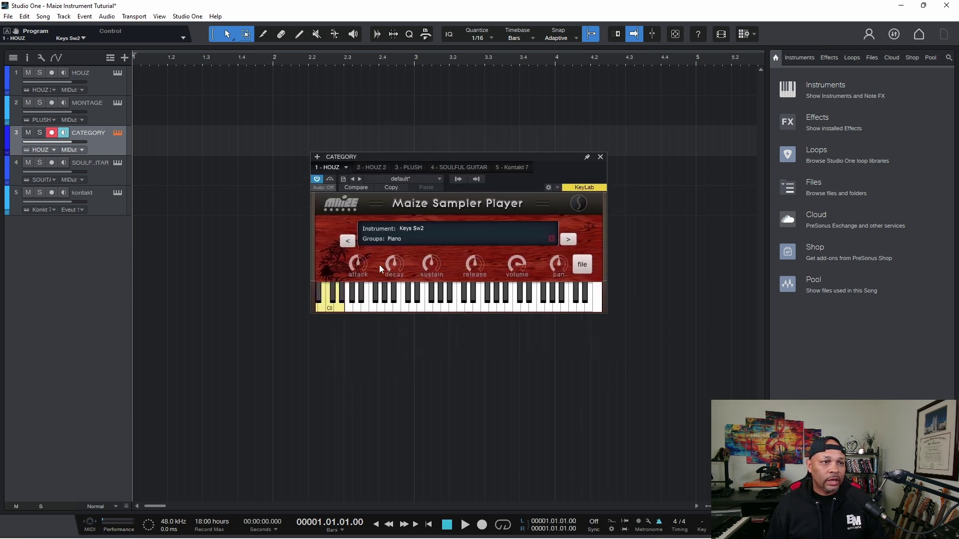
pyautogui.click(397, 231)
pyautogui.click(414, 239)
pyautogui.moveTo(330, 300); pyautogui.dragTo(356, 310)
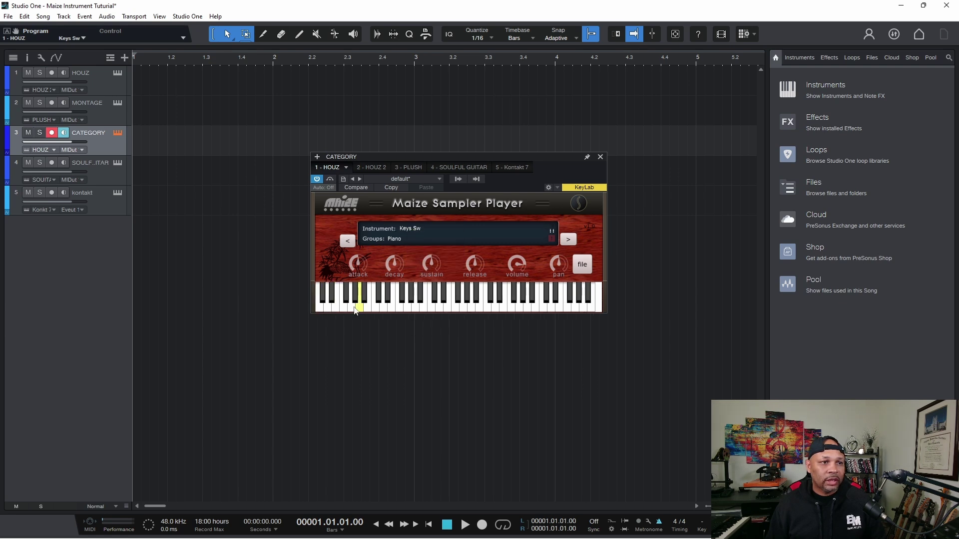
# Step: Reload Keys Sw2 and toggle the group between EP and Piano with the yellow key-switch keys, ending on Piano
pyautogui.click(412, 234)
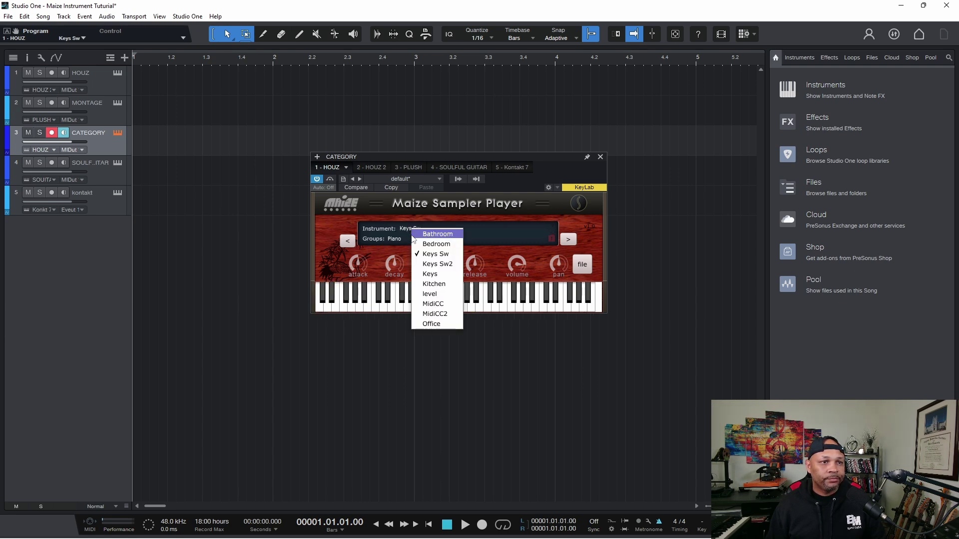
pyautogui.click(425, 259)
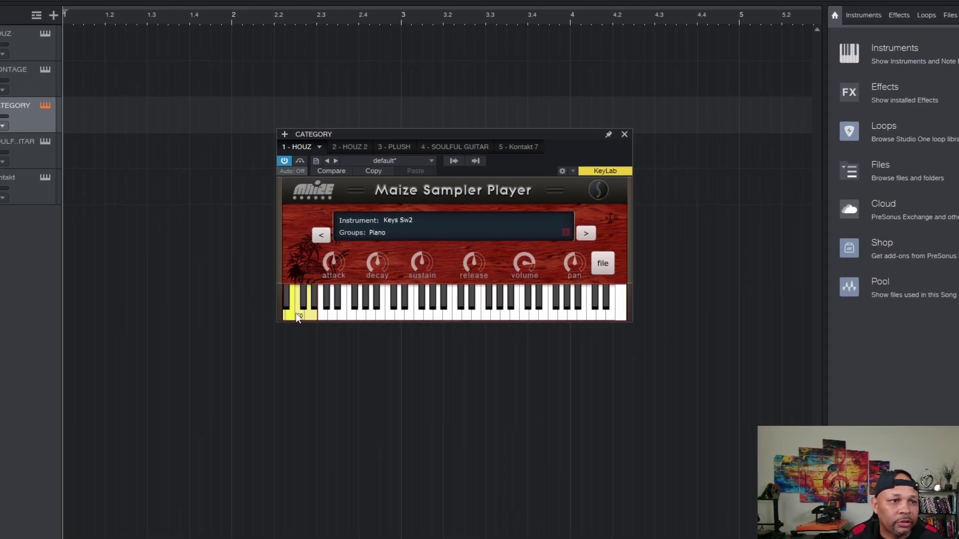
pyautogui.click(350, 316)
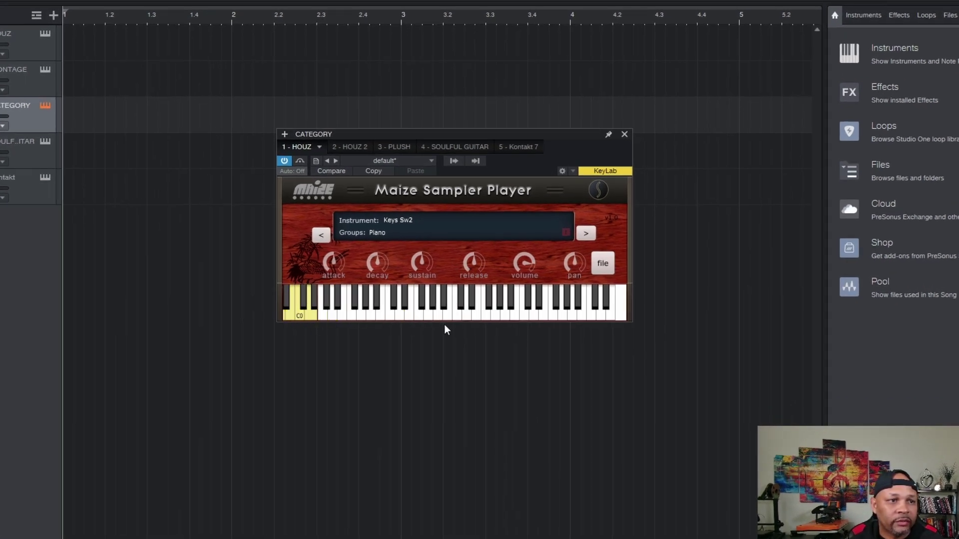
pyautogui.click(305, 305)
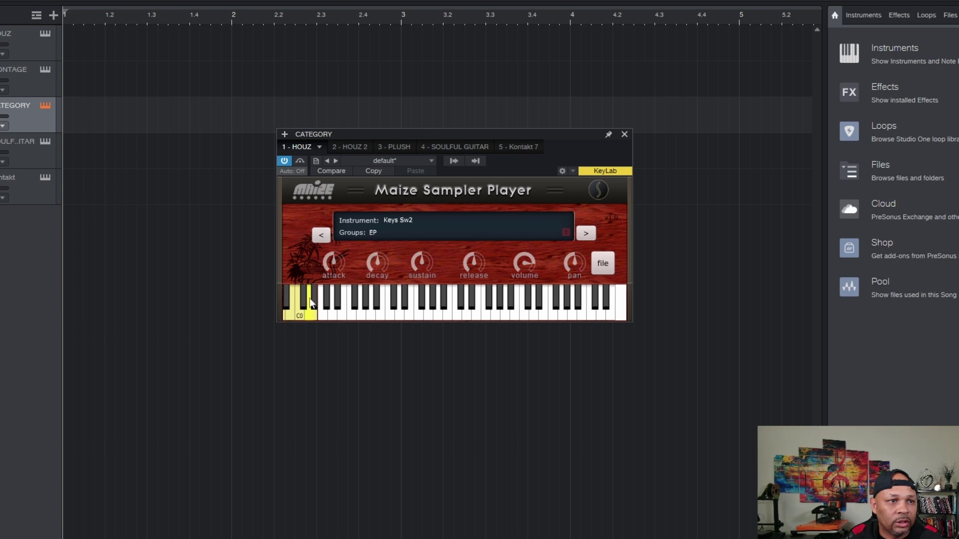
pyautogui.click(302, 311)
pyautogui.click(305, 309)
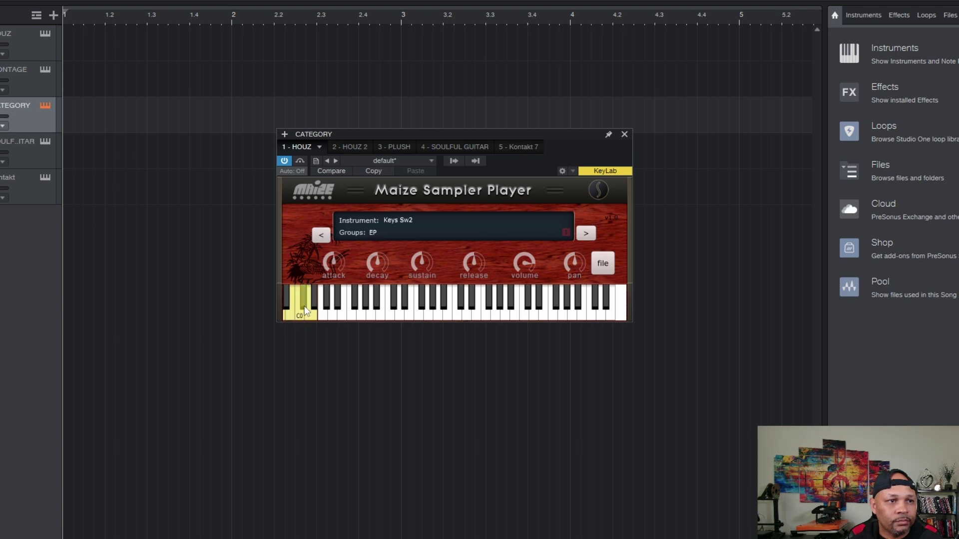
pyautogui.click(302, 313)
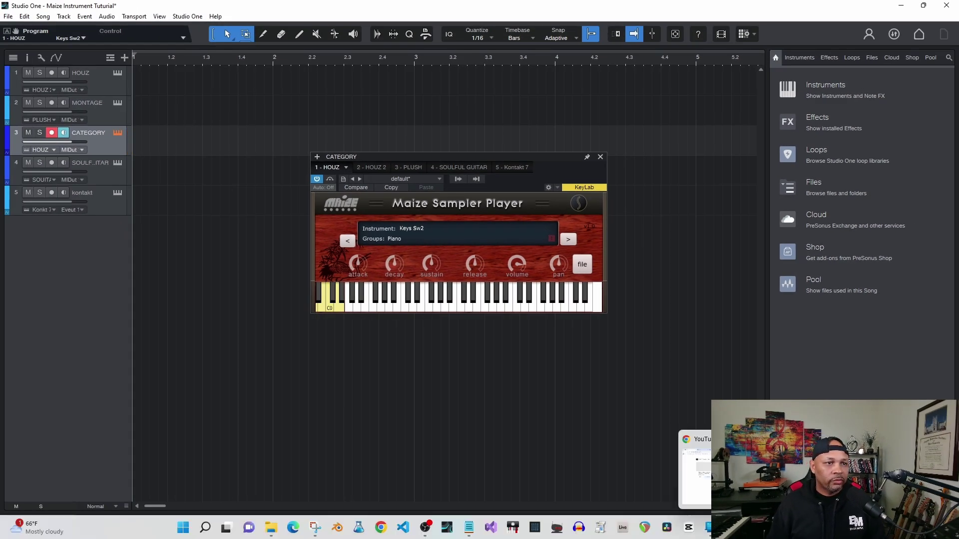
# Step: Open Keys sw in the editor and inspect the group's Note (Key Switch) selection and key switch 25
pyautogui.click(729, 527)
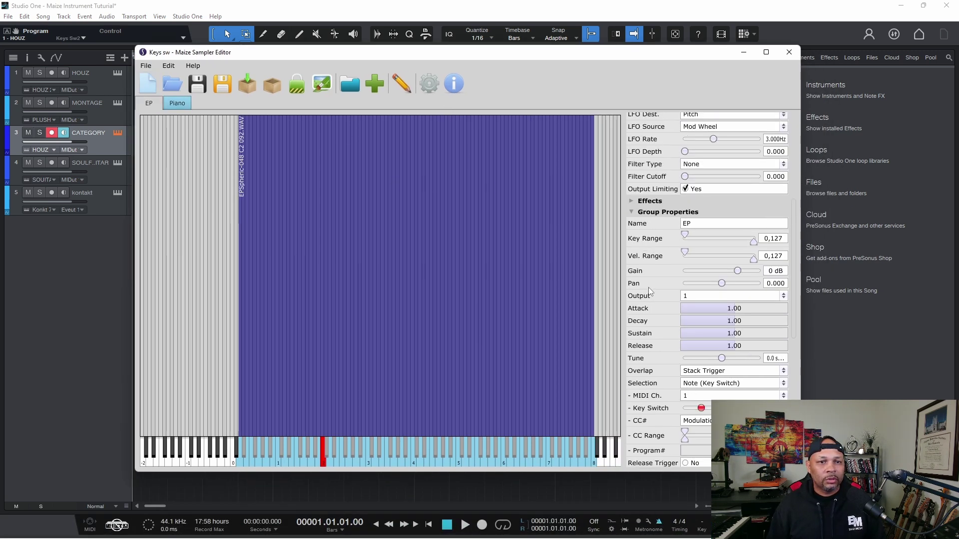
pyautogui.scroll(-3, 649, 295)
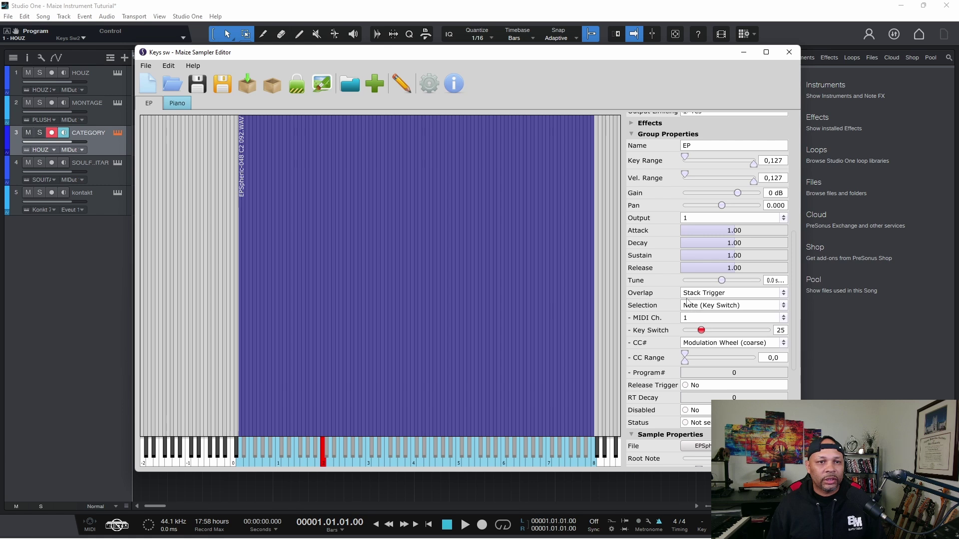
pyautogui.click(702, 306)
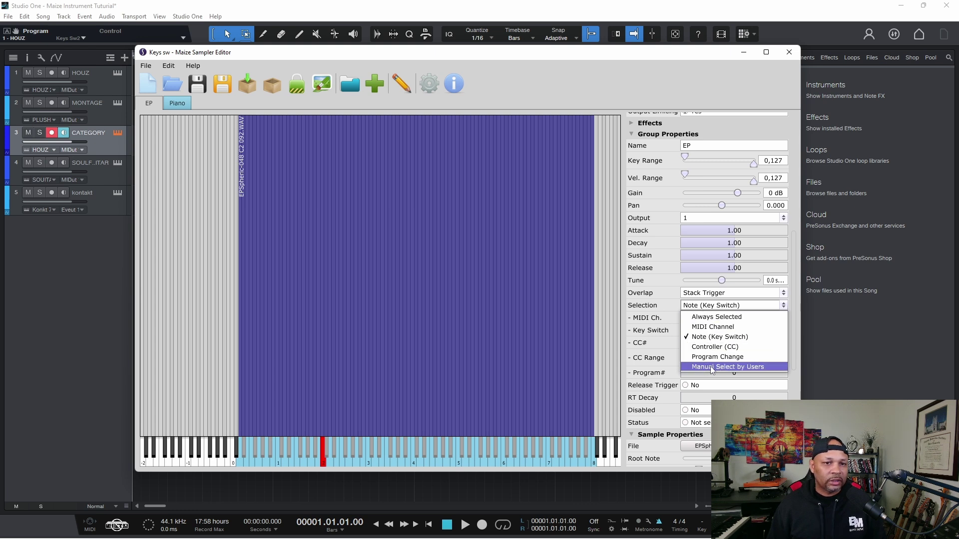
pyautogui.click(664, 296)
pyautogui.scroll(-1, 663, 331)
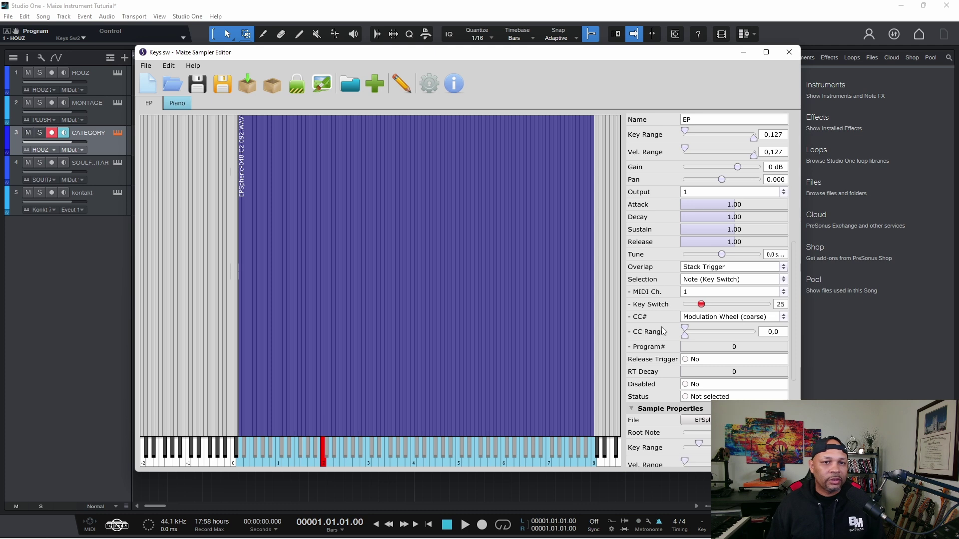
pyautogui.moveTo(701, 308)
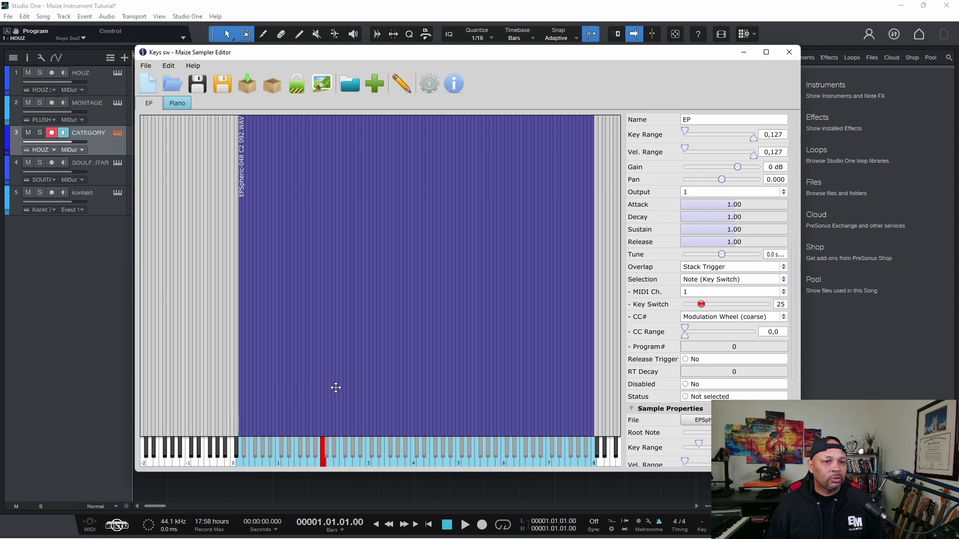
pyautogui.scroll(-3, 639, 367)
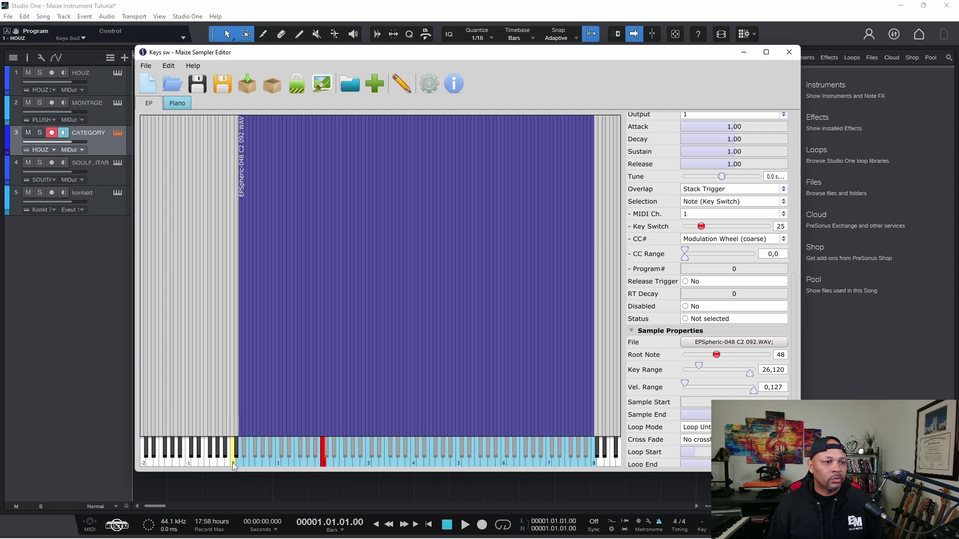
pyautogui.scroll(1, 660, 254)
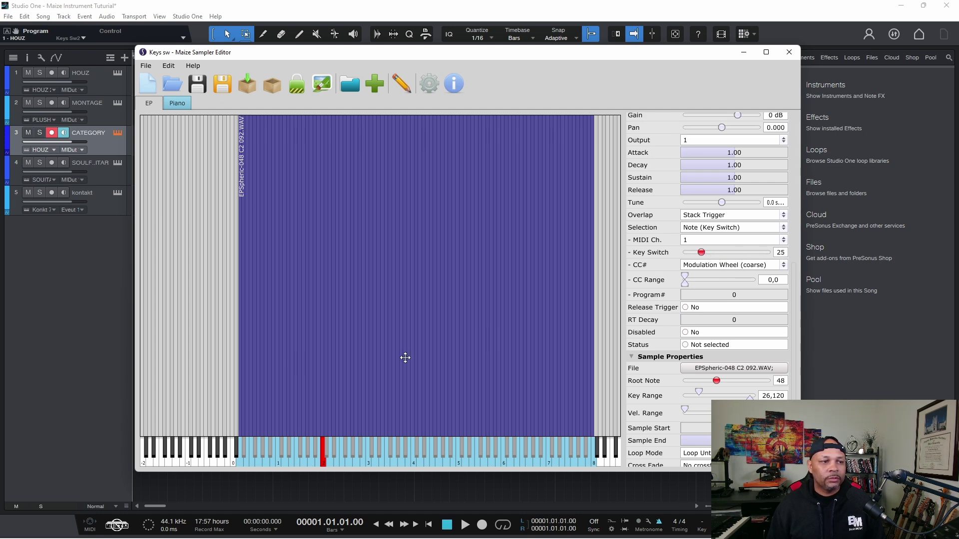
# Step: Confirm the Piano group keeps Note (Key Switch) selection with key switch 24
pyautogui.click(175, 102)
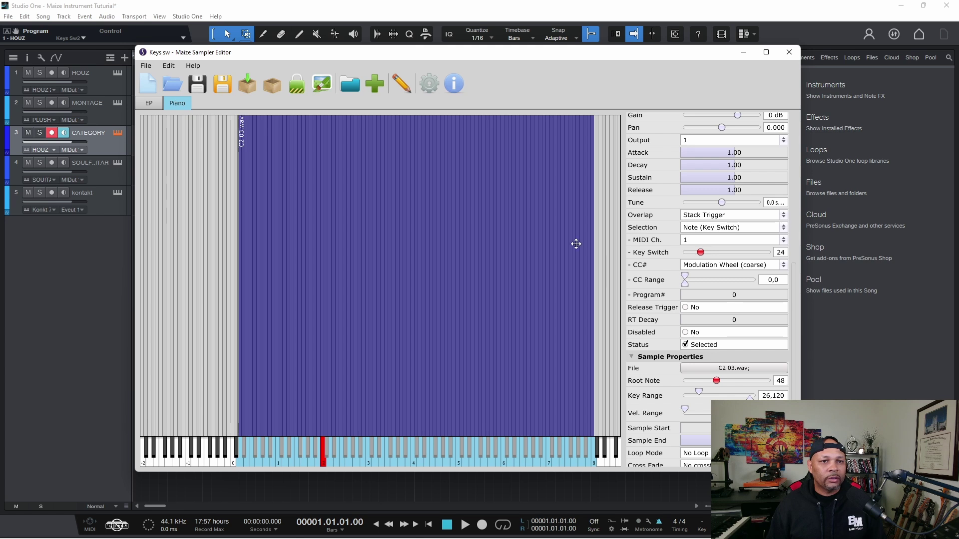
pyautogui.scroll(-2, 657, 229)
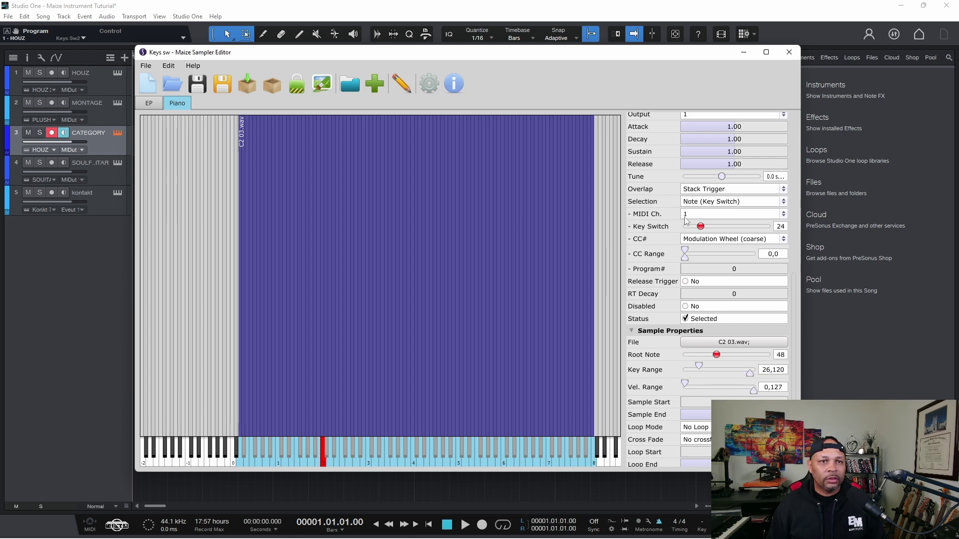
pyautogui.click(703, 201)
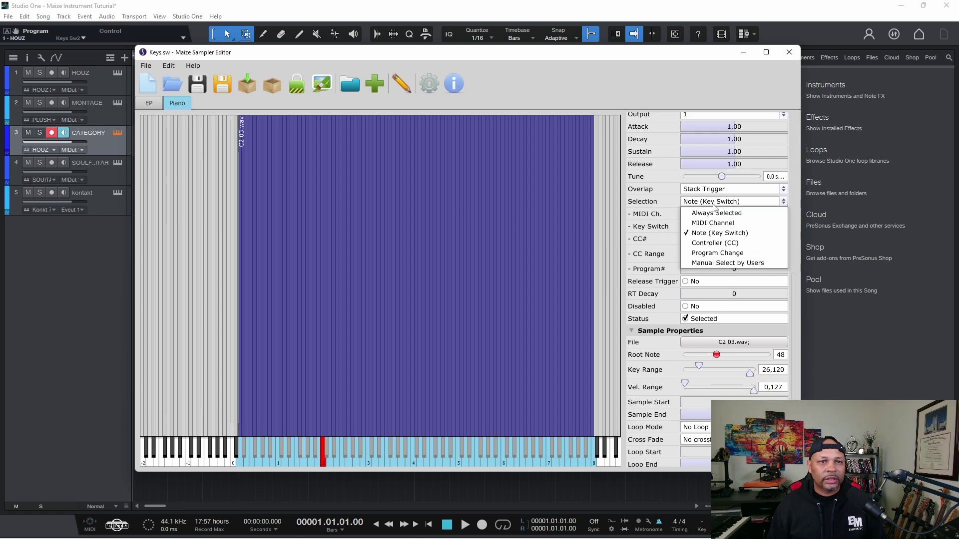
pyautogui.click(723, 234)
pyautogui.scroll(-4, 660, 200)
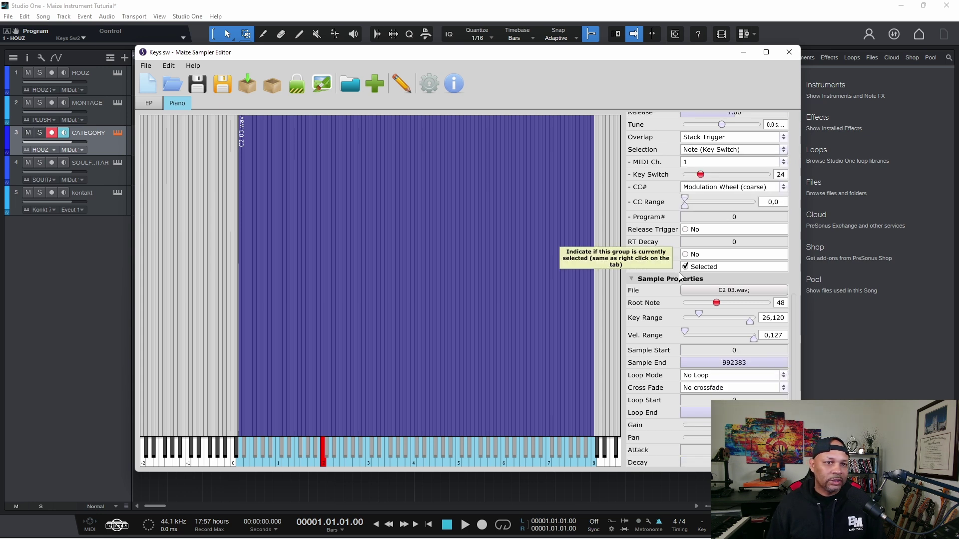
pyautogui.scroll(4, 679, 275)
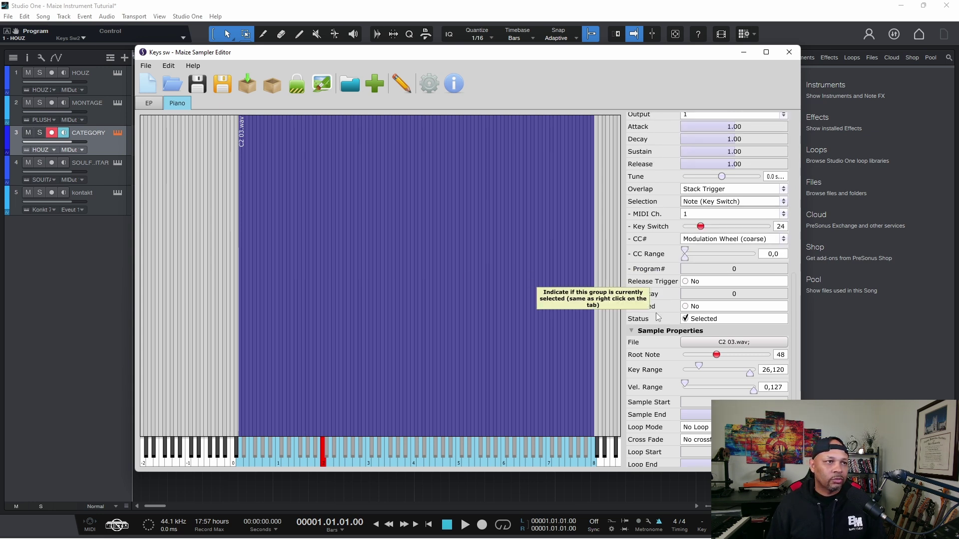
# Step: Compare the EP group's key switch 25, preview a note, and close the editor
pyautogui.click(158, 103)
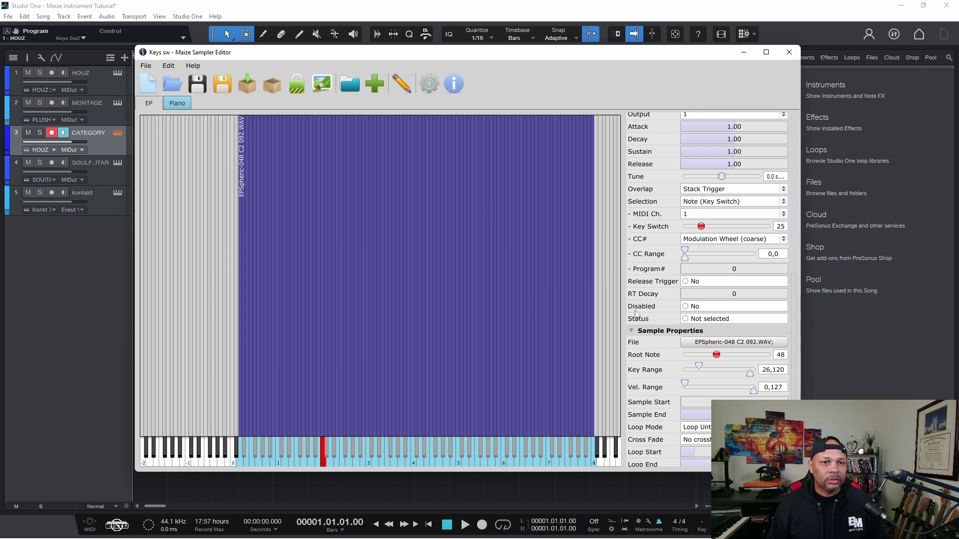
pyautogui.click(178, 103)
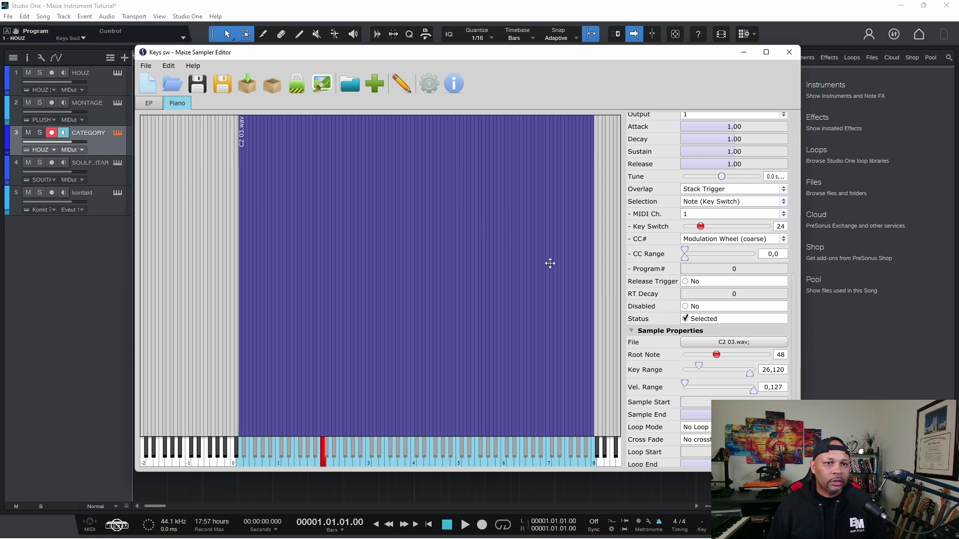
pyautogui.scroll(-1, 634, 296)
pyautogui.scroll(-3, 634, 296)
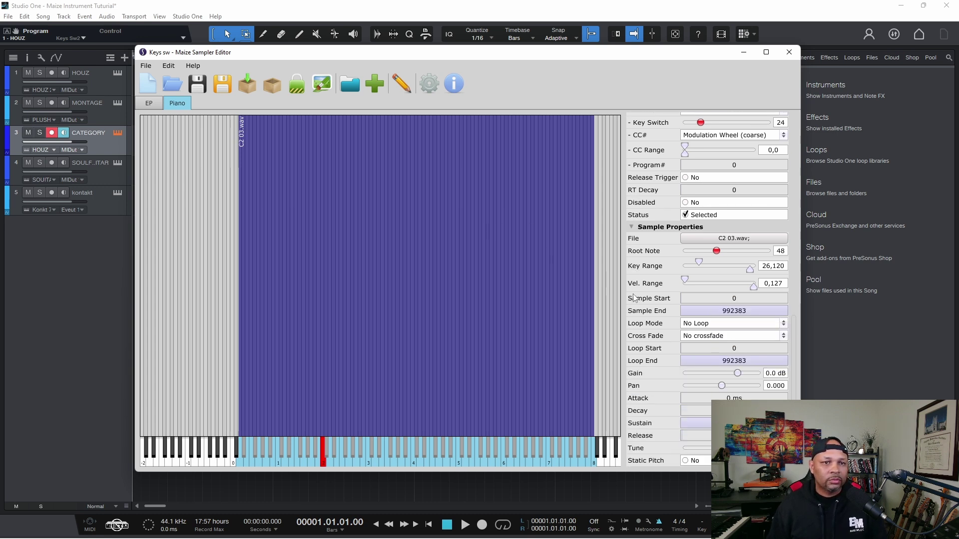
pyautogui.scroll(-1, 634, 298)
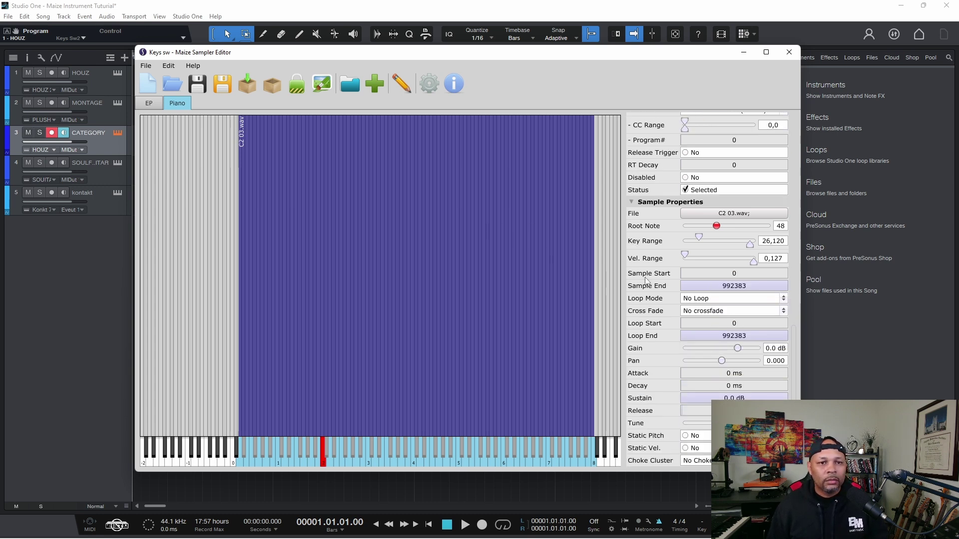
pyautogui.scroll(2, 633, 265)
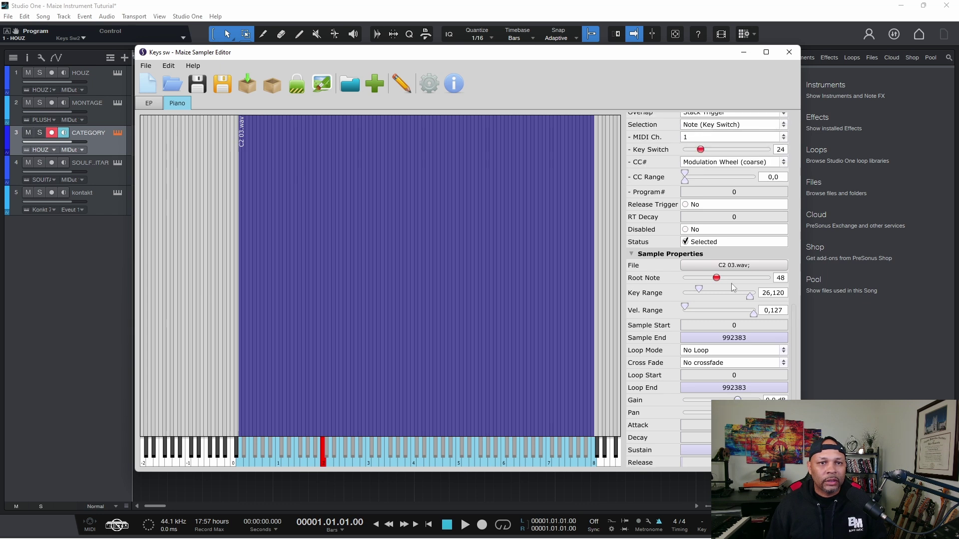
pyautogui.scroll(2, 695, 289)
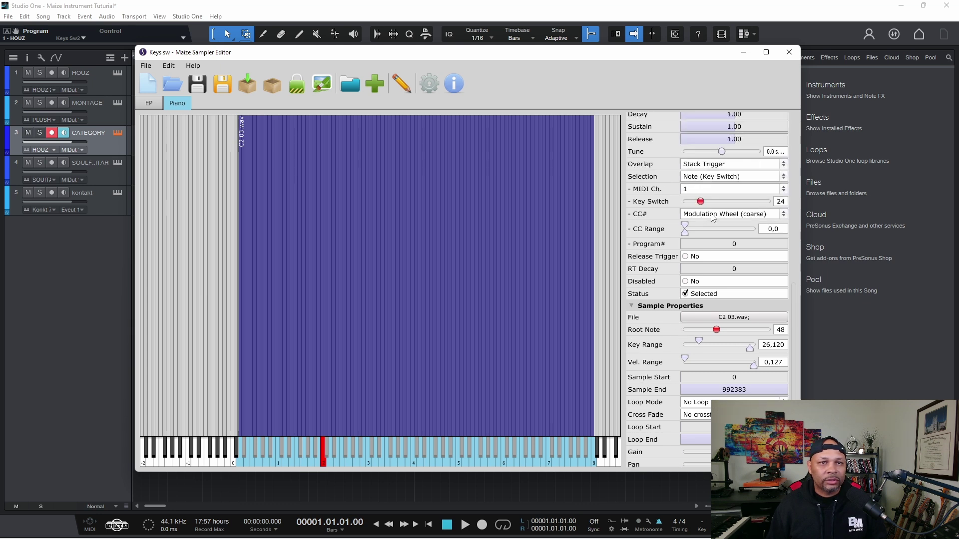
pyautogui.moveTo(701, 208)
pyautogui.click(255, 458)
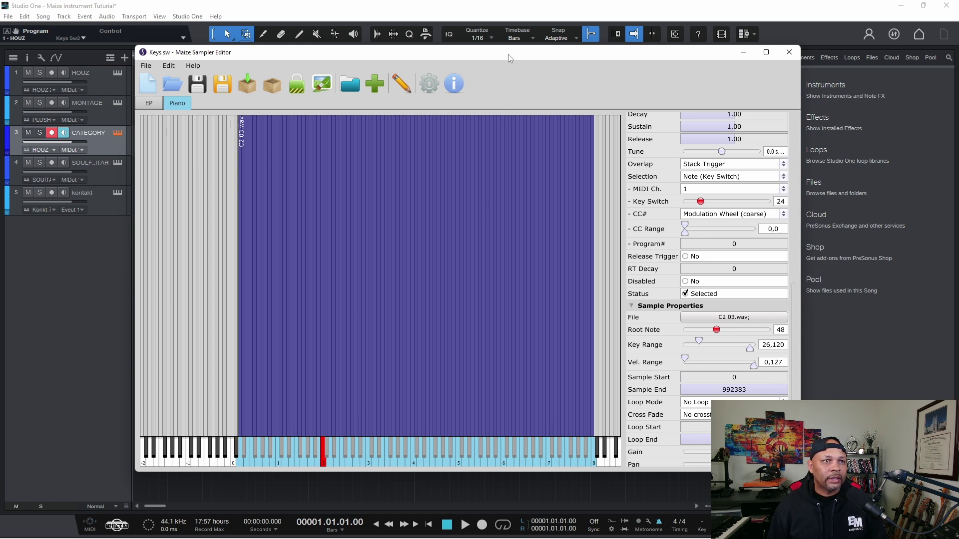
pyautogui.click(789, 52)
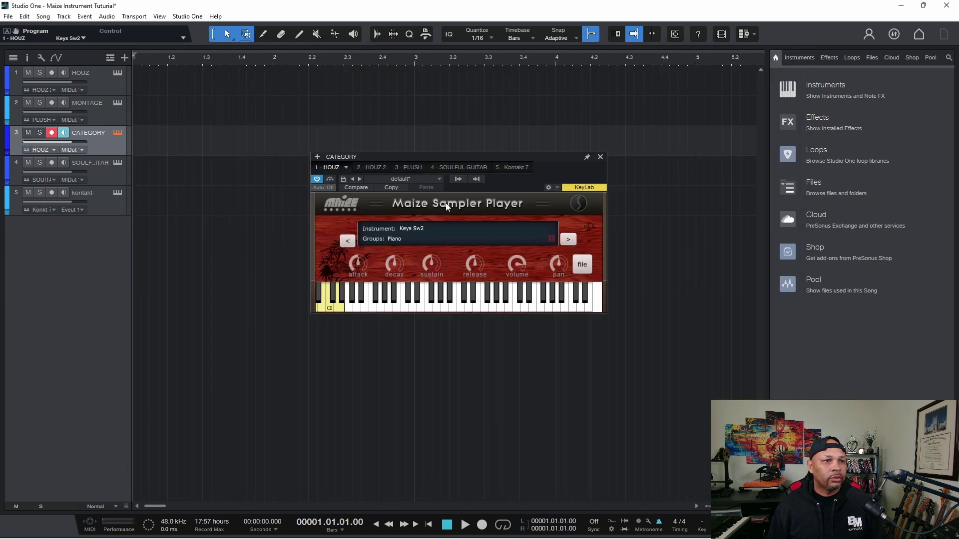
# Step: Load Keys Sw in the player and play a test note, activating the EP group
pyautogui.click(424, 230)
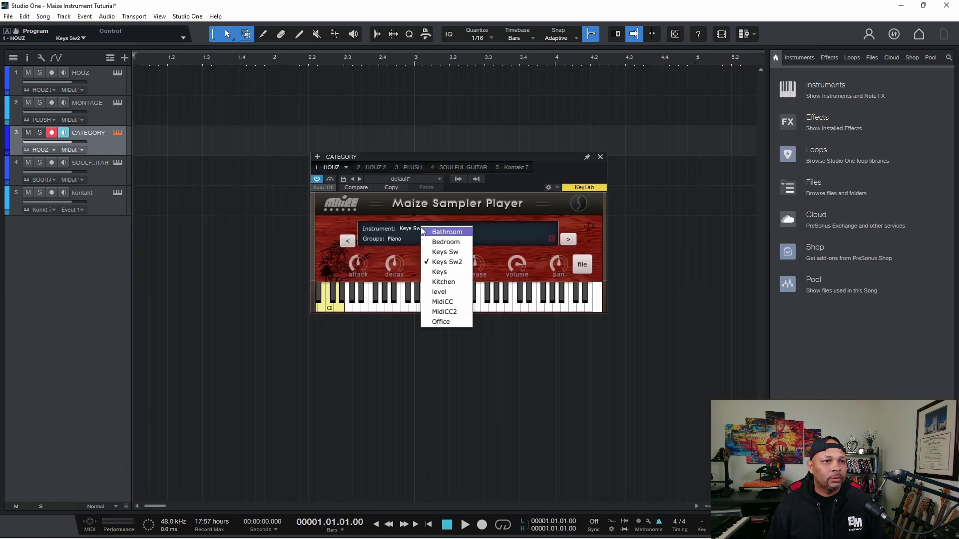
pyautogui.click(431, 253)
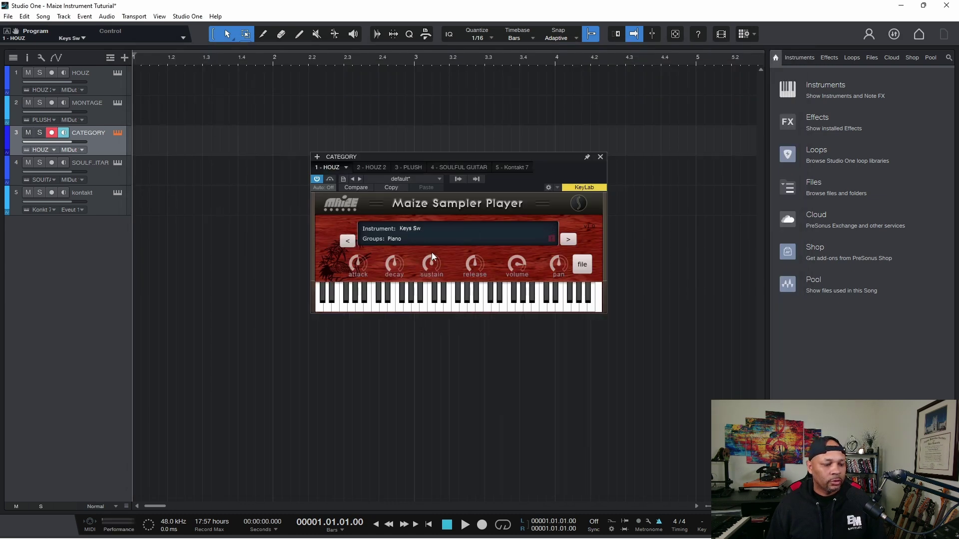
pyautogui.click(399, 297)
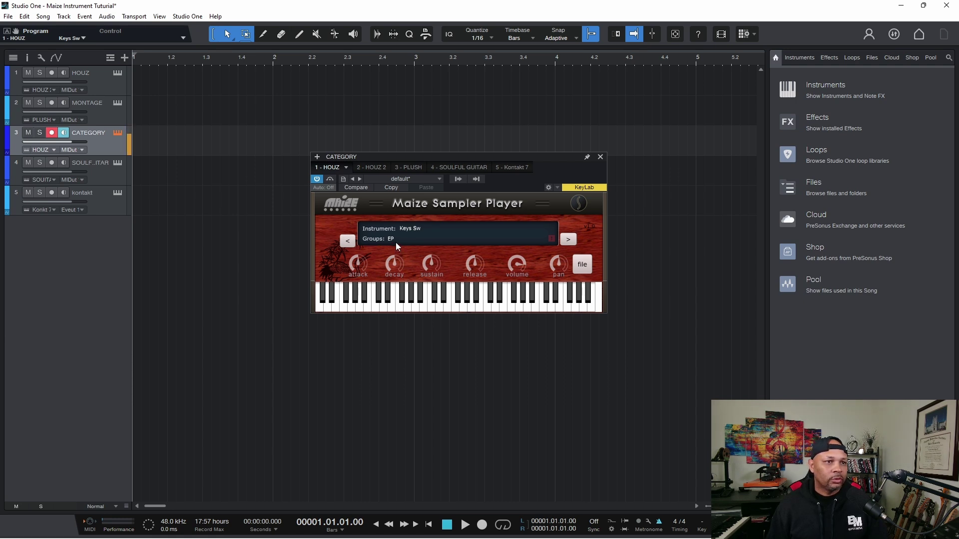
# Step: Open the Maize Sampler Editor and load Keys sw2.ms2 without saving the current instrument
pyautogui.moveTo(719, 537)
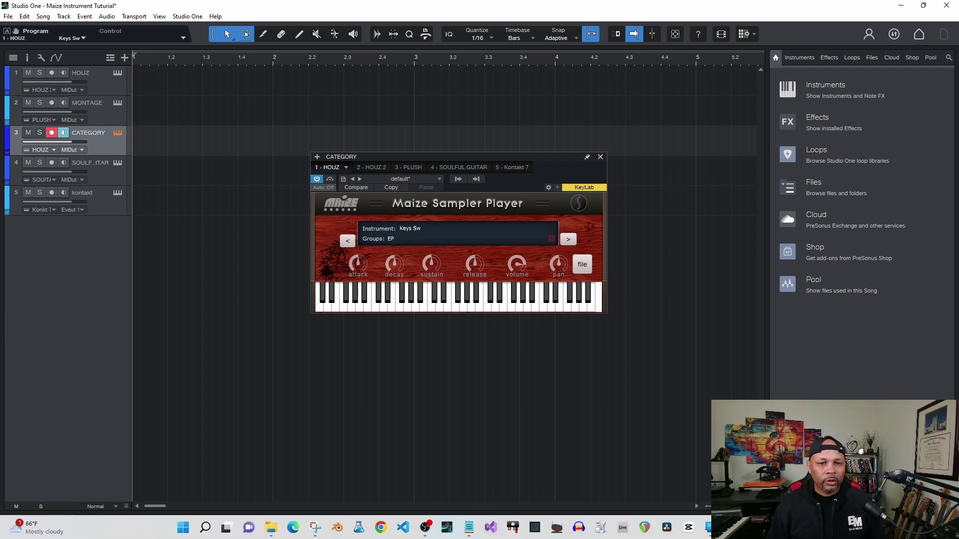
pyautogui.click(582, 264)
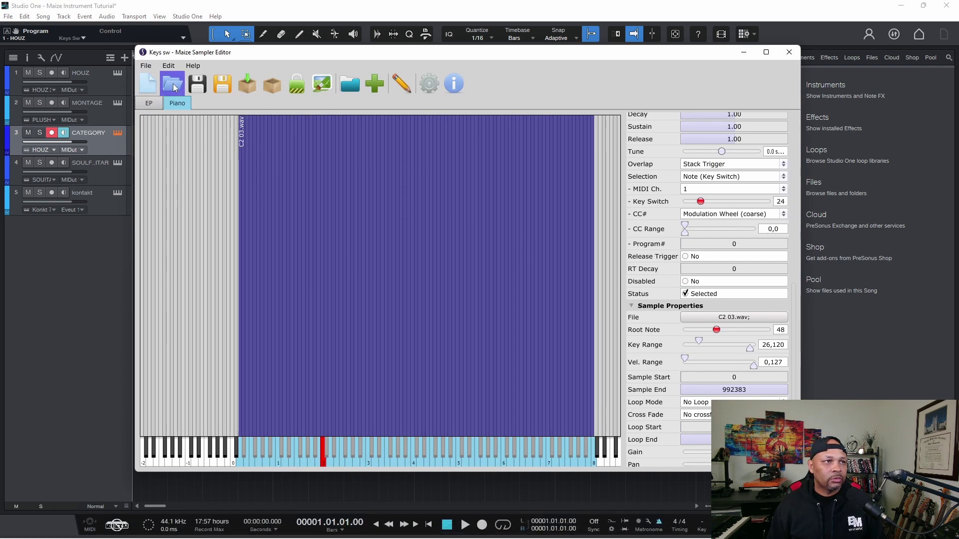
pyautogui.click(174, 85)
pyautogui.click(456, 293)
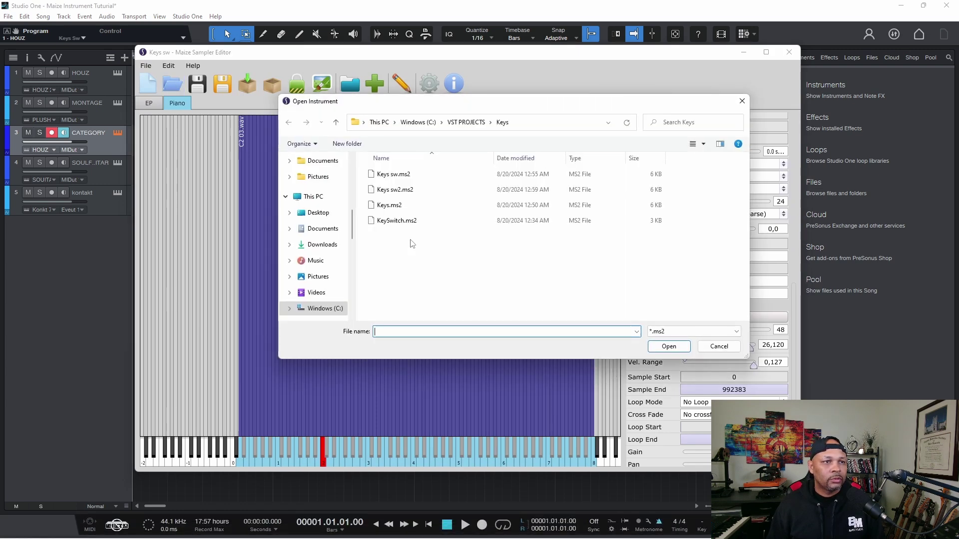
pyautogui.click(394, 190)
pyautogui.click(669, 346)
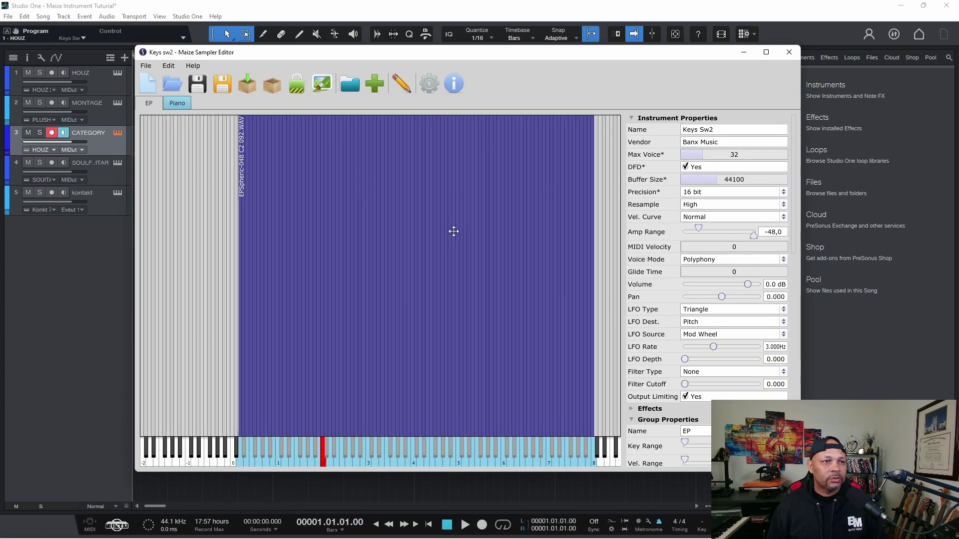
# Step: In the Player GUI Editor, set the player keyboard's range to 28,31
pyautogui.click(320, 88)
pyautogui.moveTo(369, 137); pyautogui.dragTo(428, 148)
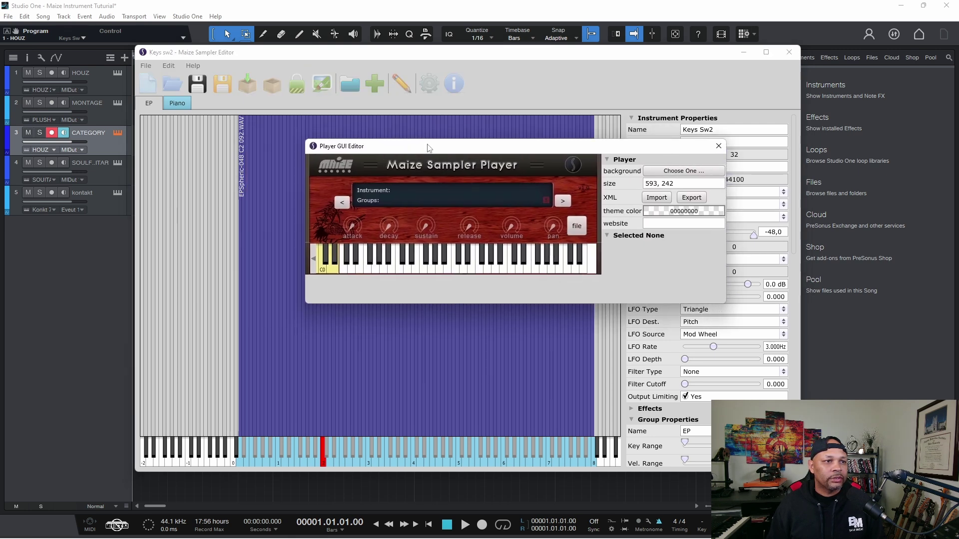
pyautogui.click(320, 262)
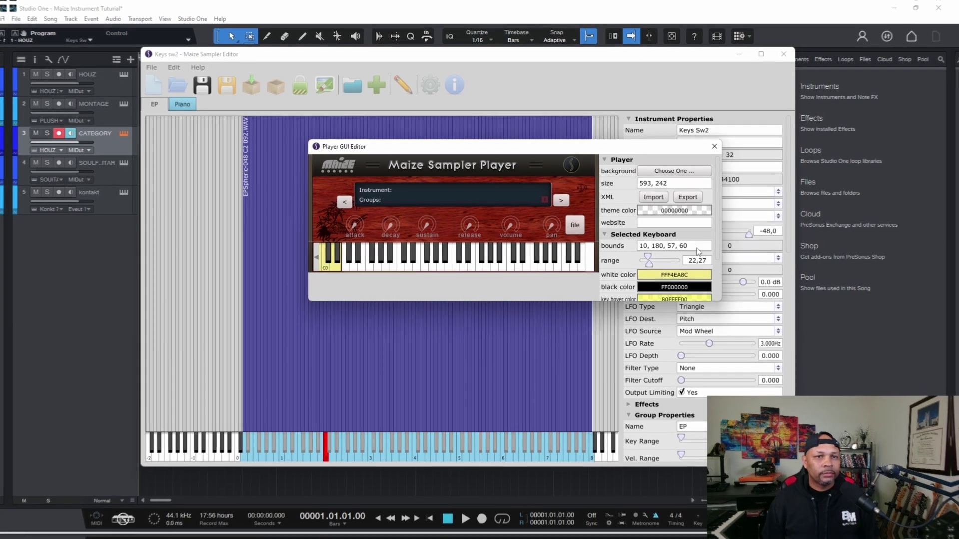
pyautogui.moveTo(635, 301); pyautogui.dragTo(635, 405)
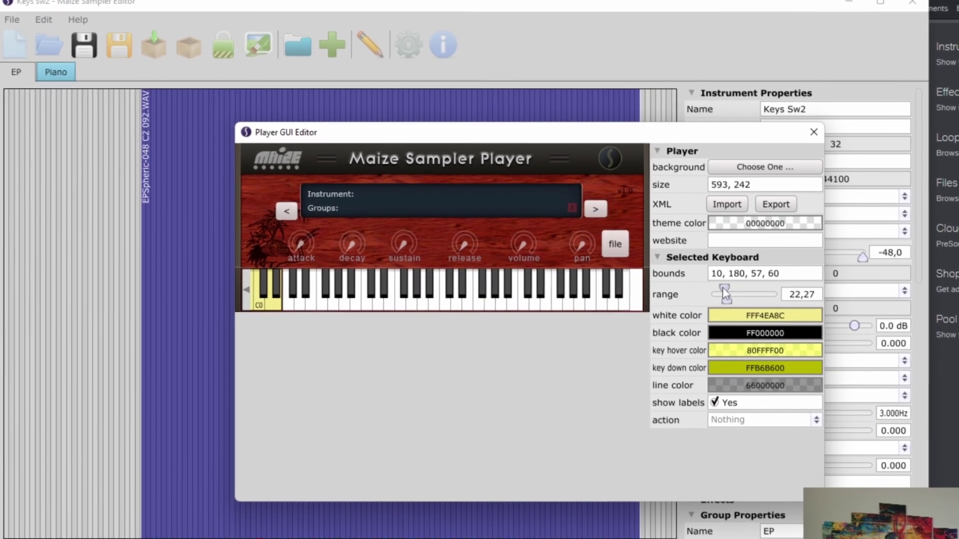
pyautogui.moveTo(726, 293)
pyautogui.mouseDown()
pyautogui.moveTo(717, 296)
pyautogui.moveTo(730, 295)
pyautogui.mouseUp()
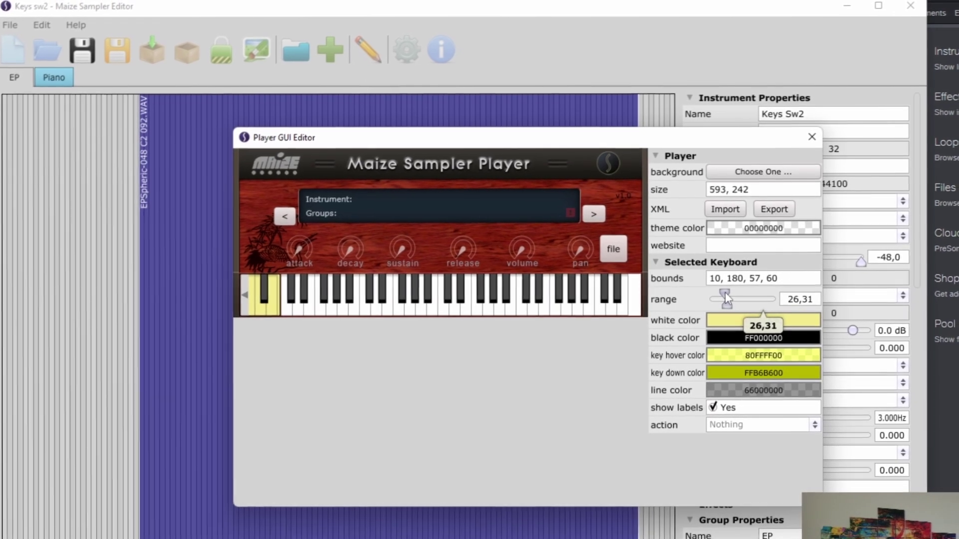
pyautogui.moveTo(726, 298); pyautogui.dragTo(729, 297)
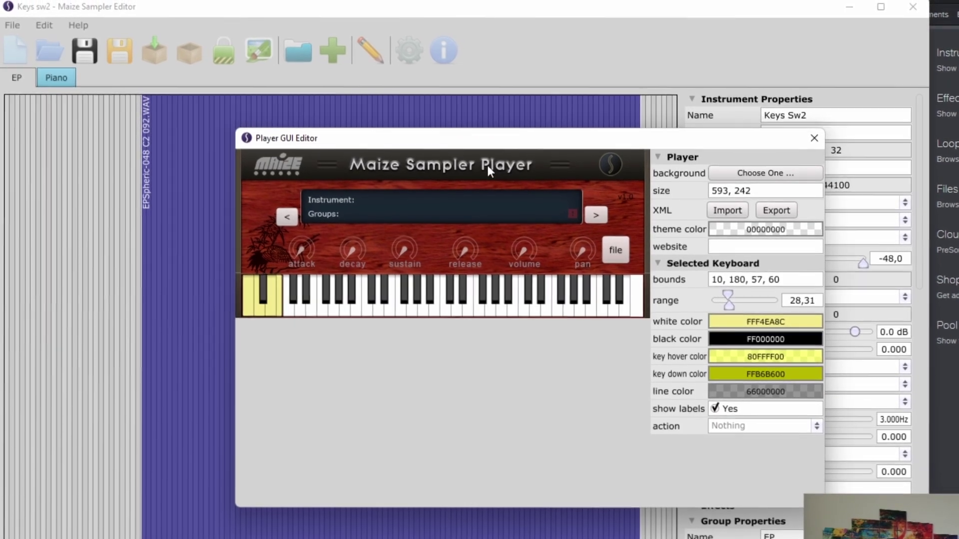
pyautogui.click(472, 164)
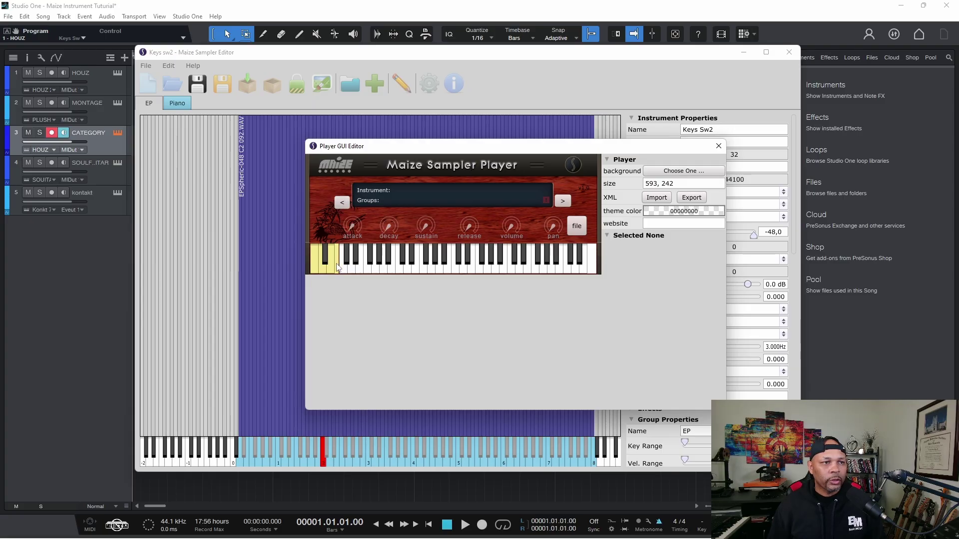
pyautogui.rightClick(328, 230)
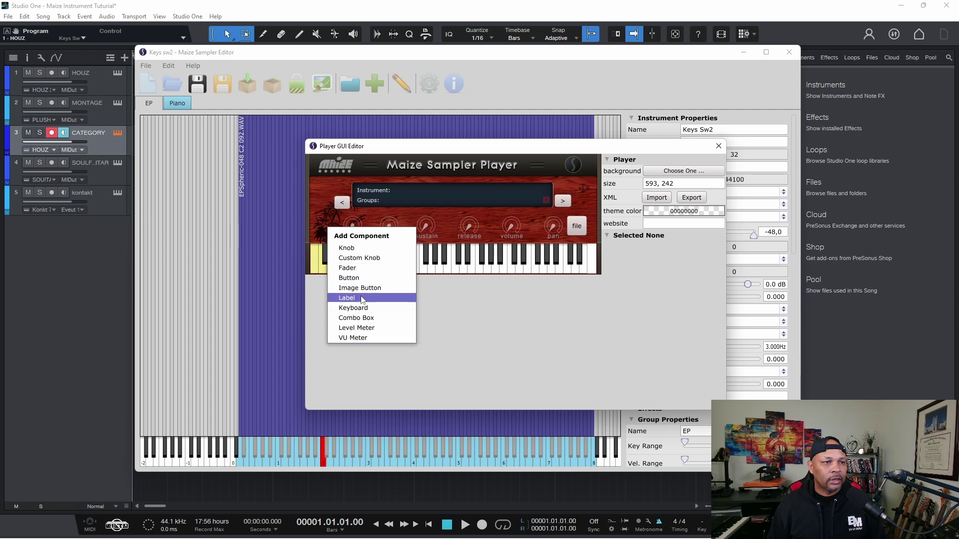
pyautogui.click(375, 307)
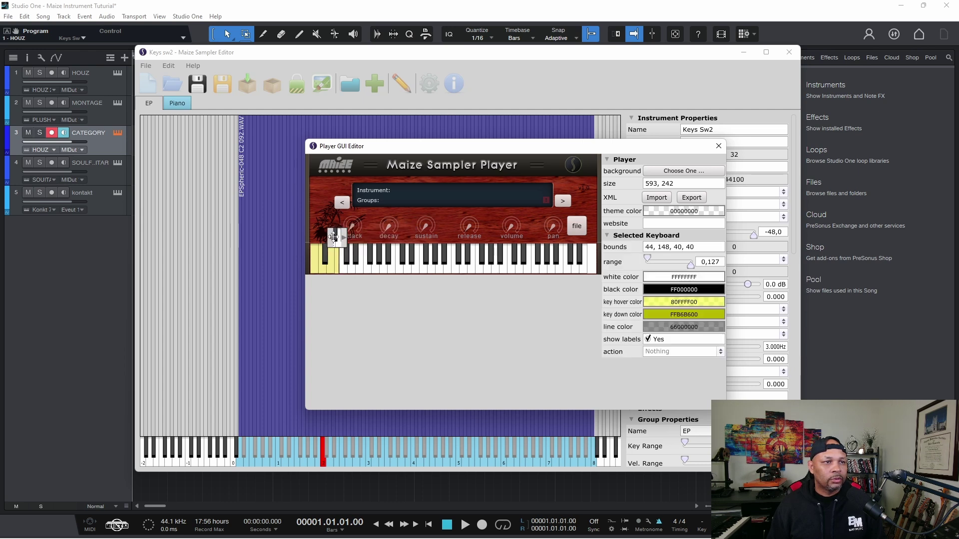
pyautogui.moveTo(336, 238); pyautogui.dragTo(328, 227)
pyautogui.click(435, 262)
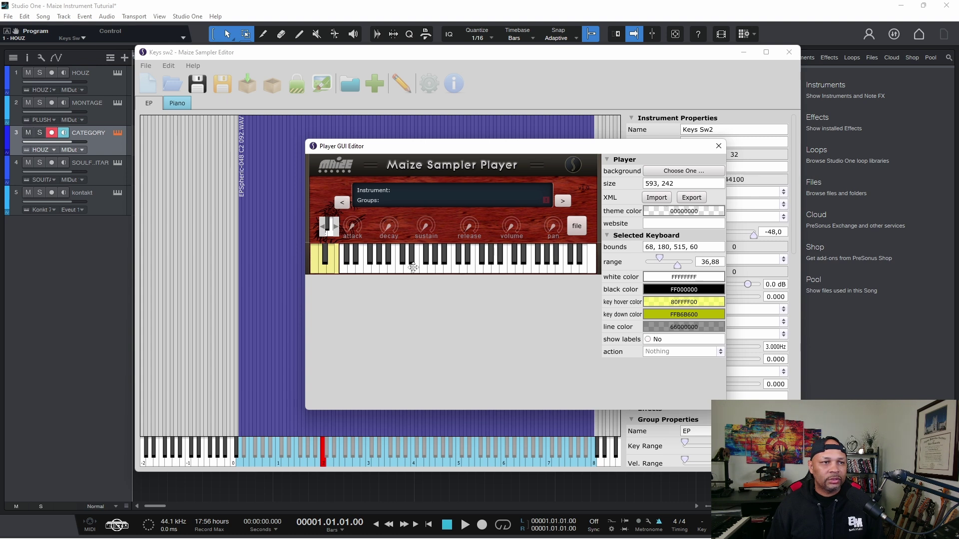
pyautogui.click(329, 232)
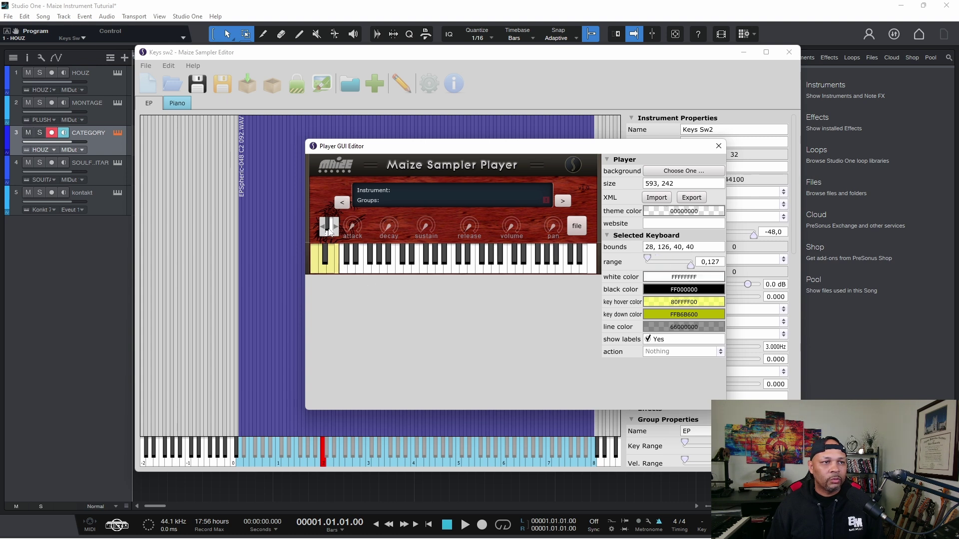
pyautogui.click(690, 248)
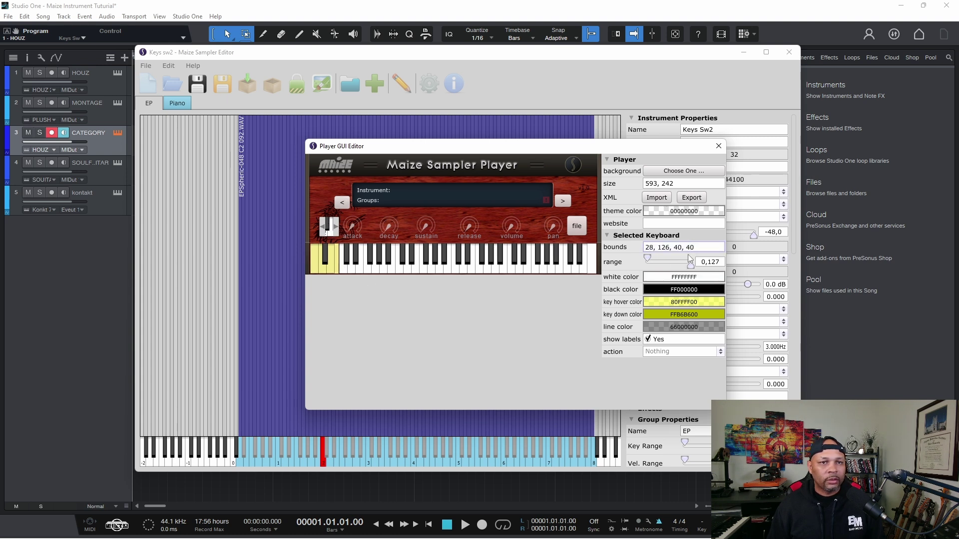
pyautogui.press('Return')
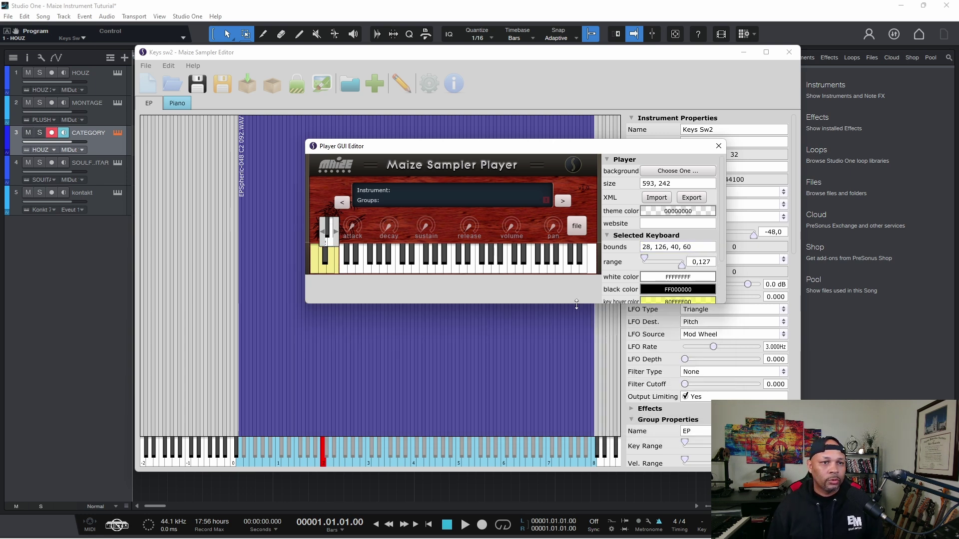
pyautogui.moveTo(576, 302); pyautogui.dragTo(573, 337)
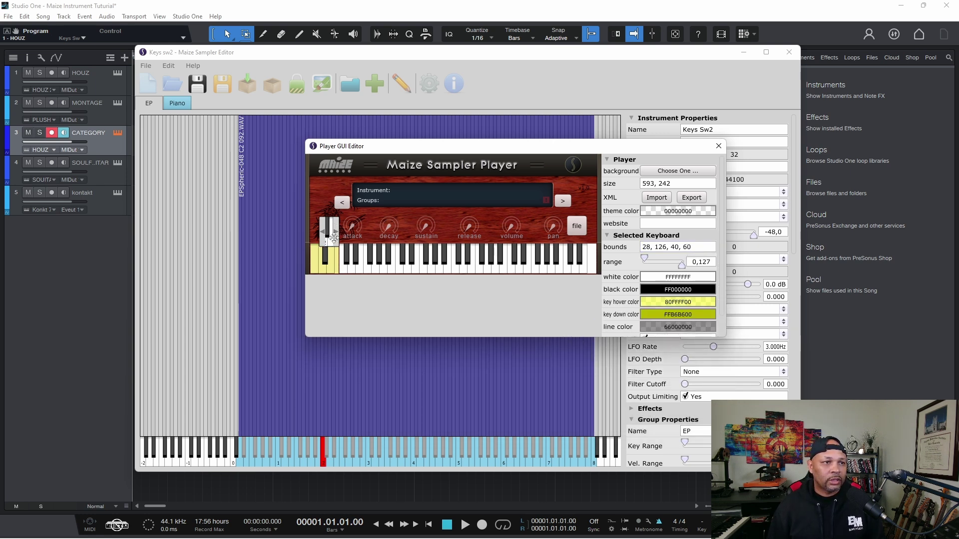
pyautogui.moveTo(339, 233); pyautogui.dragTo(365, 233)
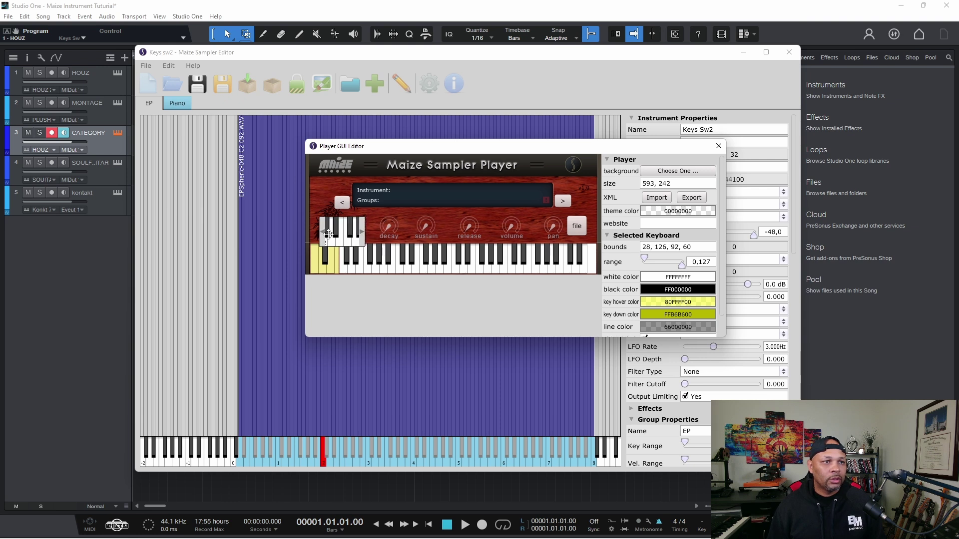
pyautogui.press('Delete')
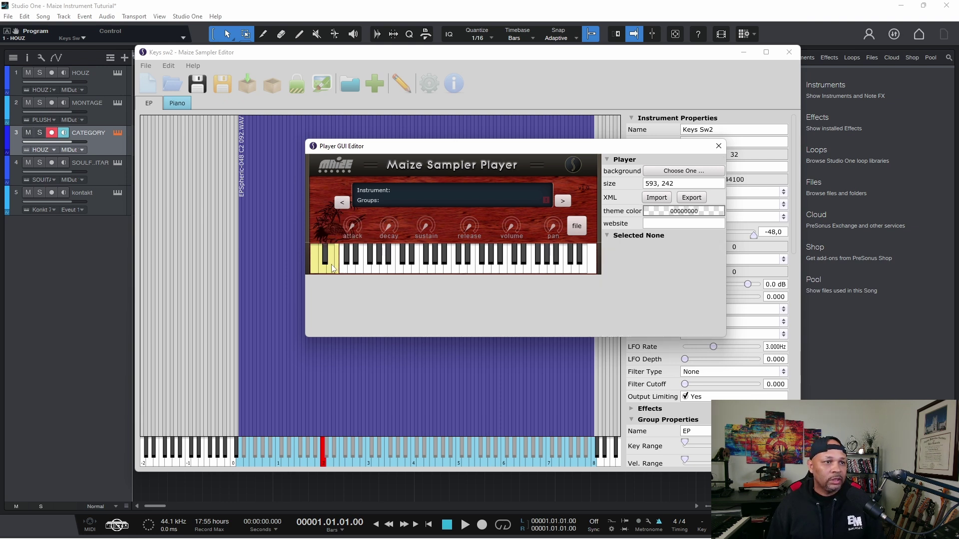
# Step: Color the key-switch section's white keys translucent green, with alpha set to B8
pyautogui.click(332, 269)
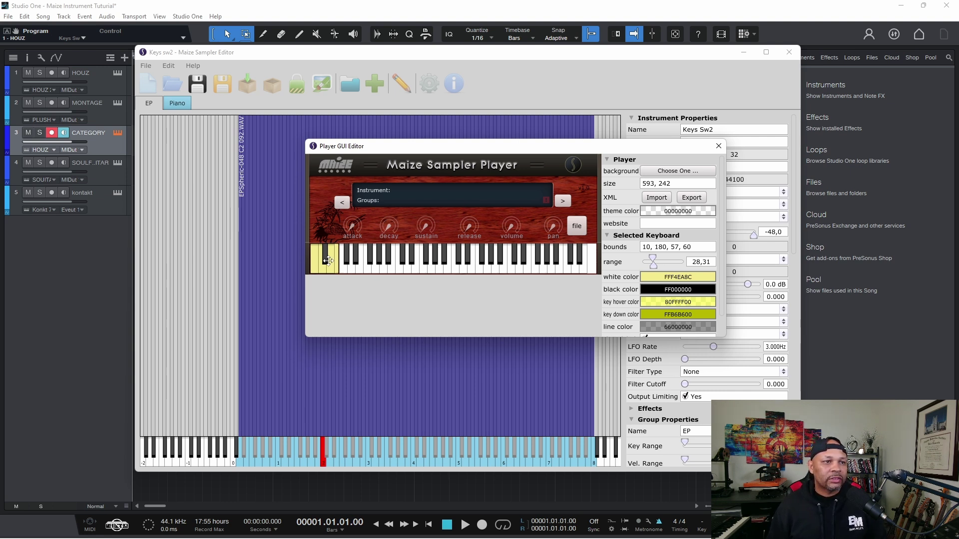
pyautogui.scroll(-1, 632, 292)
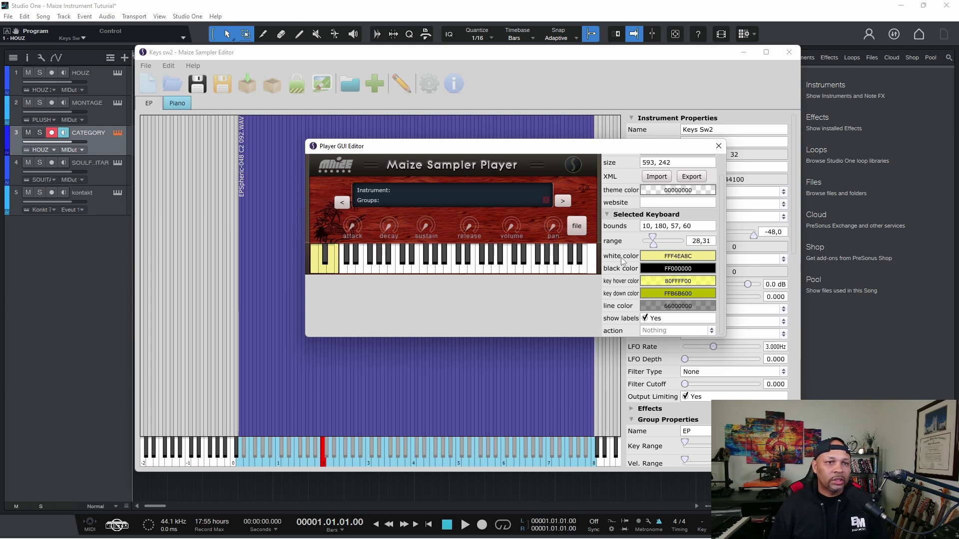
pyautogui.click(653, 257)
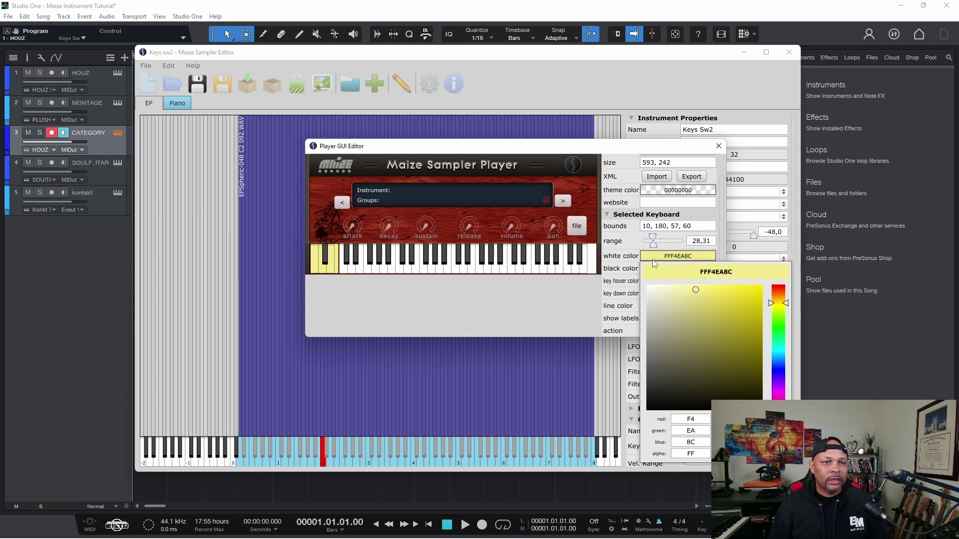
pyautogui.click(779, 318)
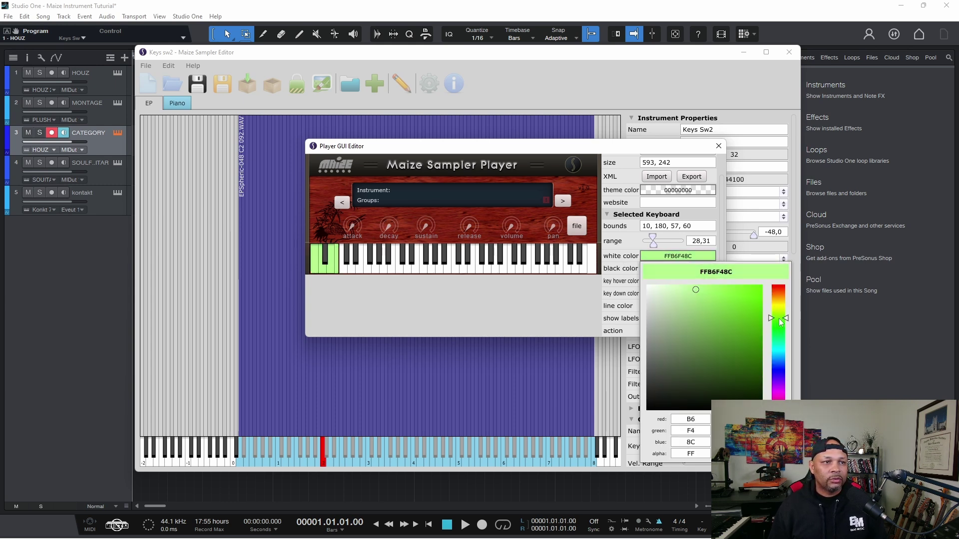
pyautogui.click(633, 285)
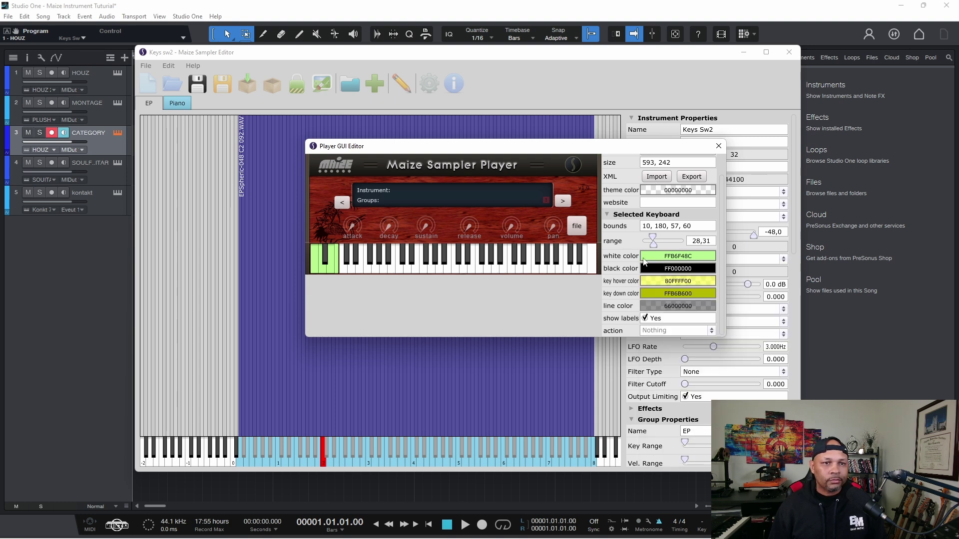
pyautogui.click(667, 257)
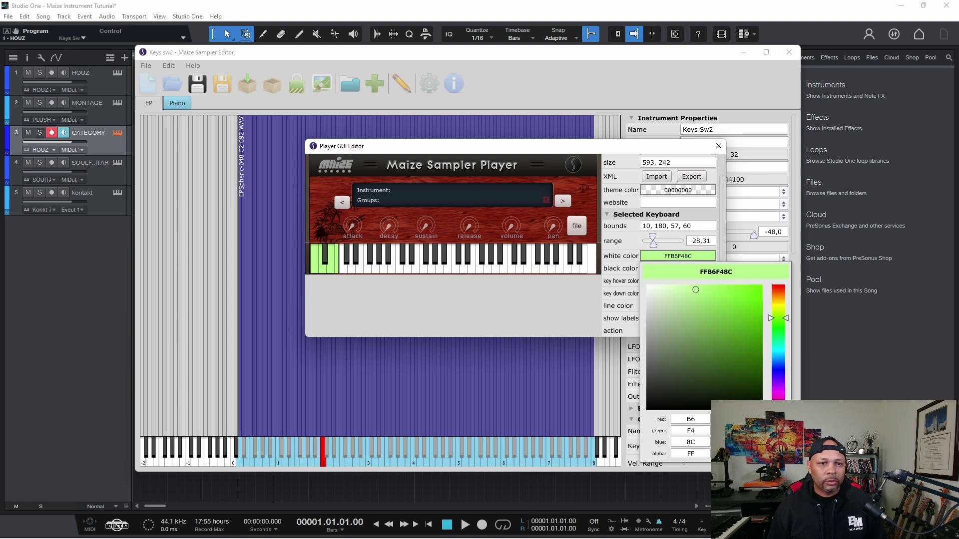
pyautogui.write('99')
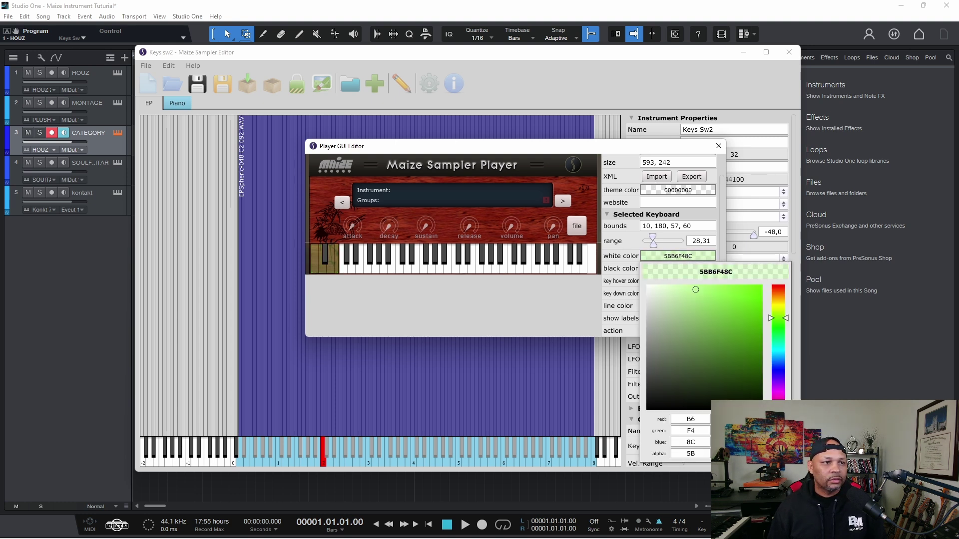
pyautogui.write('B8')
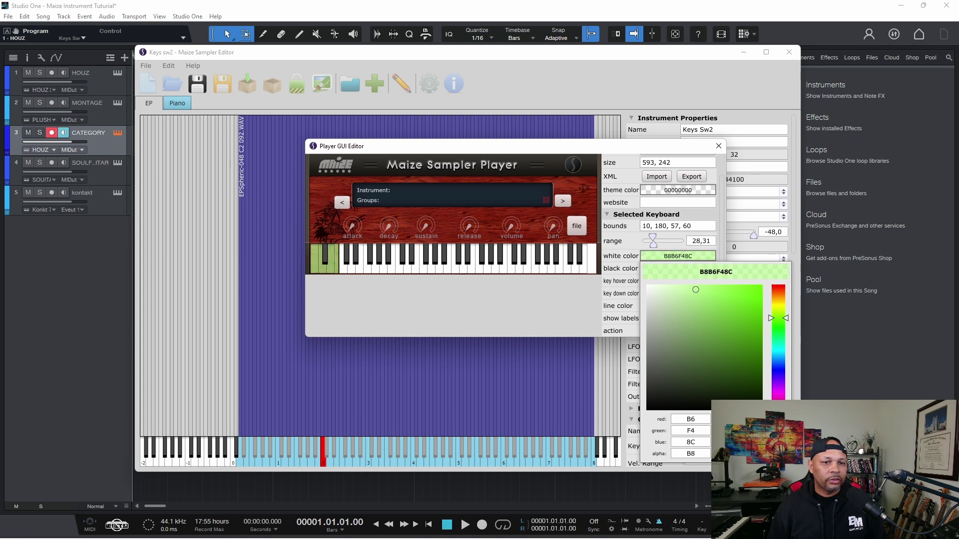
# Step: Close the colour picker, open Soulful Guitar on track 4, and trigger a Drum Loops key-switch
pyautogui.click(633, 141)
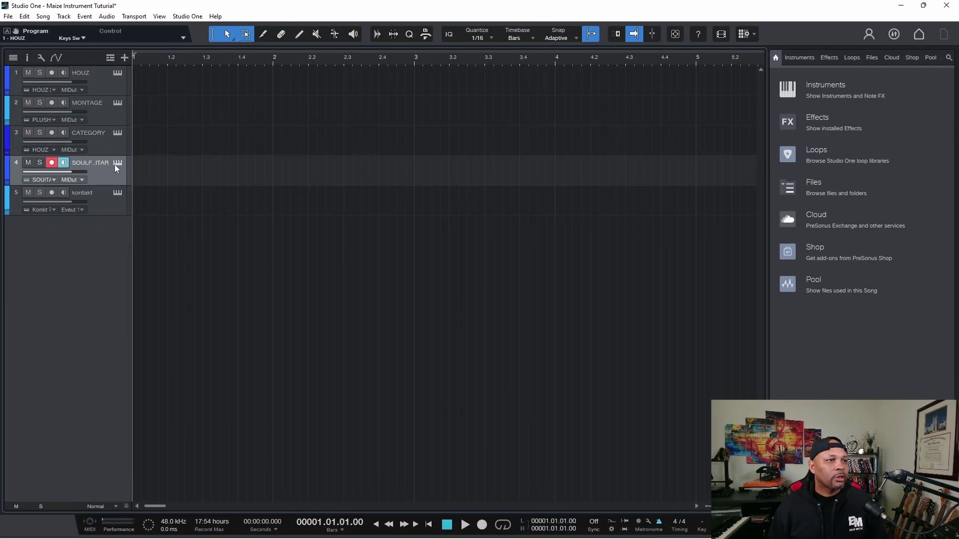
pyautogui.click(117, 163)
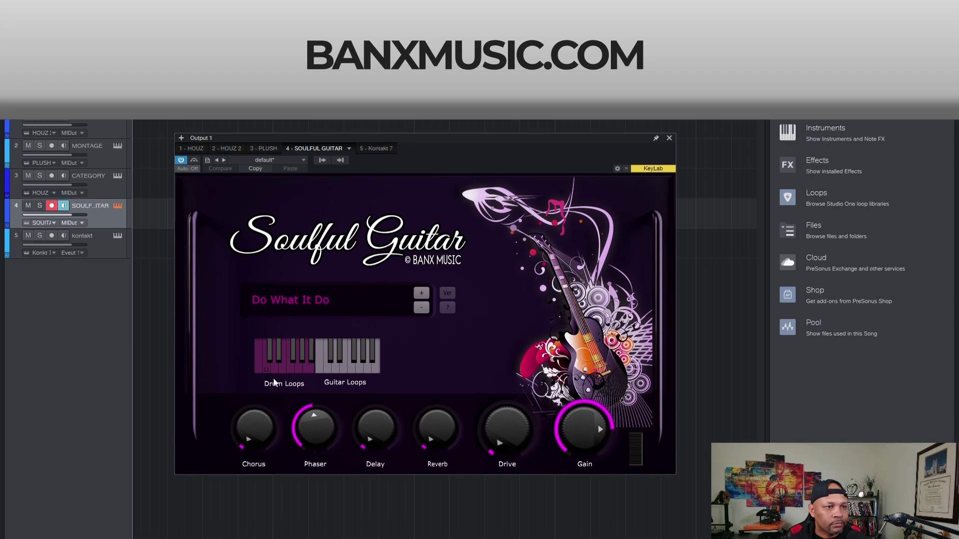
pyautogui.click(258, 370)
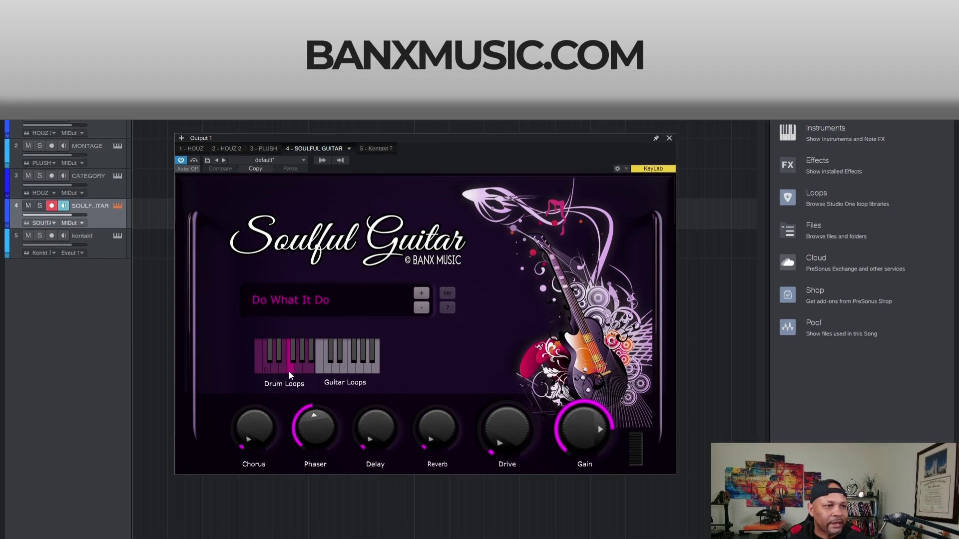
# Step: Audition other Drum Loops and Guitar Loops key-switches, then turn the Gain down
pyautogui.click(278, 370)
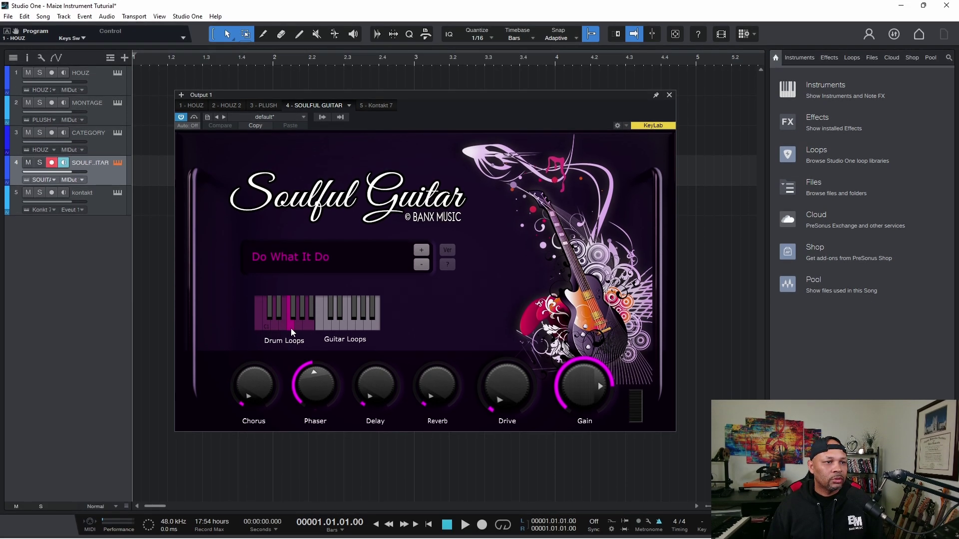
pyautogui.click(325, 370)
pyautogui.click(291, 314)
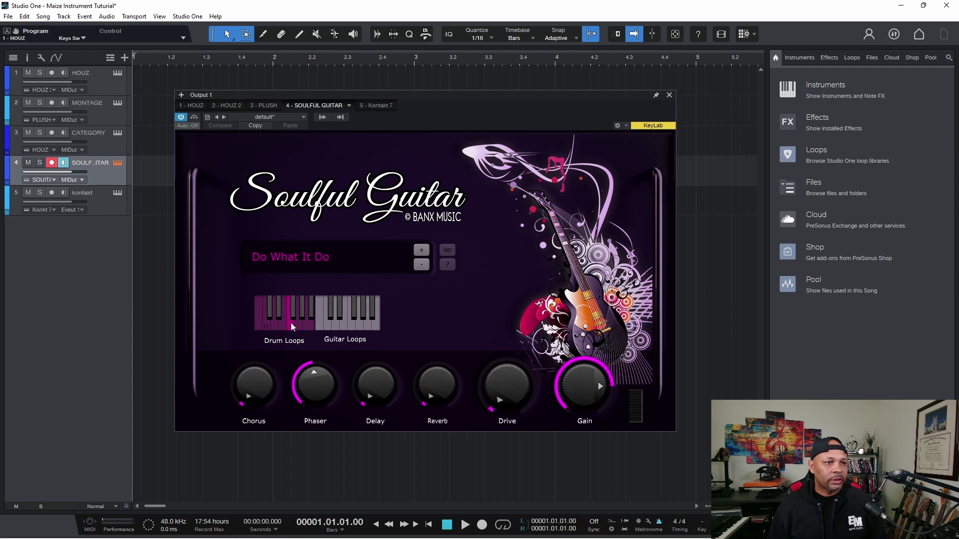
pyautogui.moveTo(553, 378); pyautogui.dragTo(415, 395)
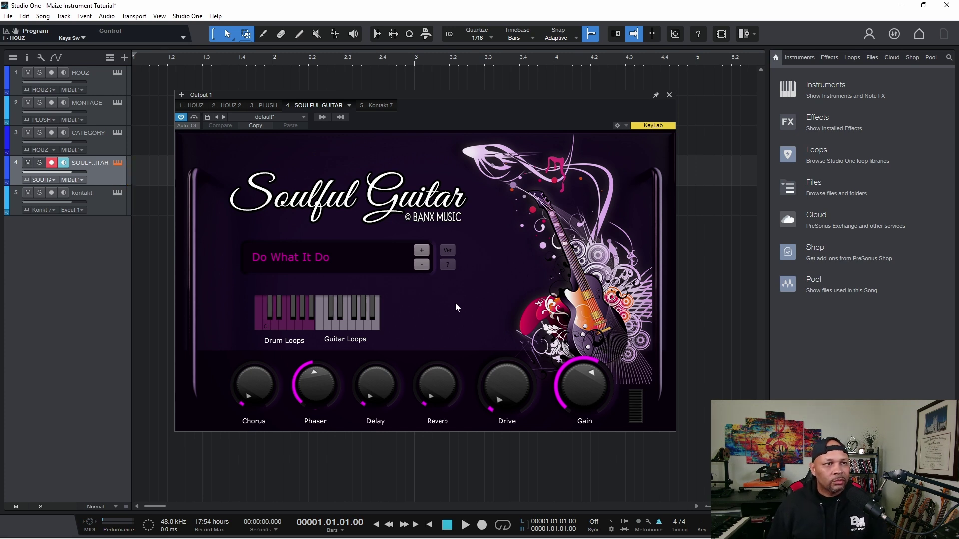
pyautogui.moveTo(436, 96); pyautogui.dragTo(460, 103)
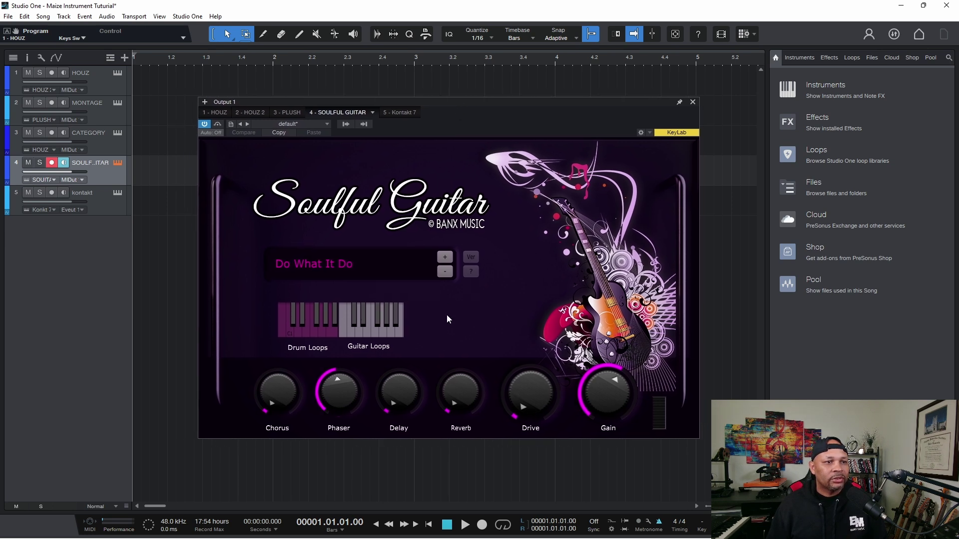
pyautogui.click(393, 330)
pyautogui.click(380, 334)
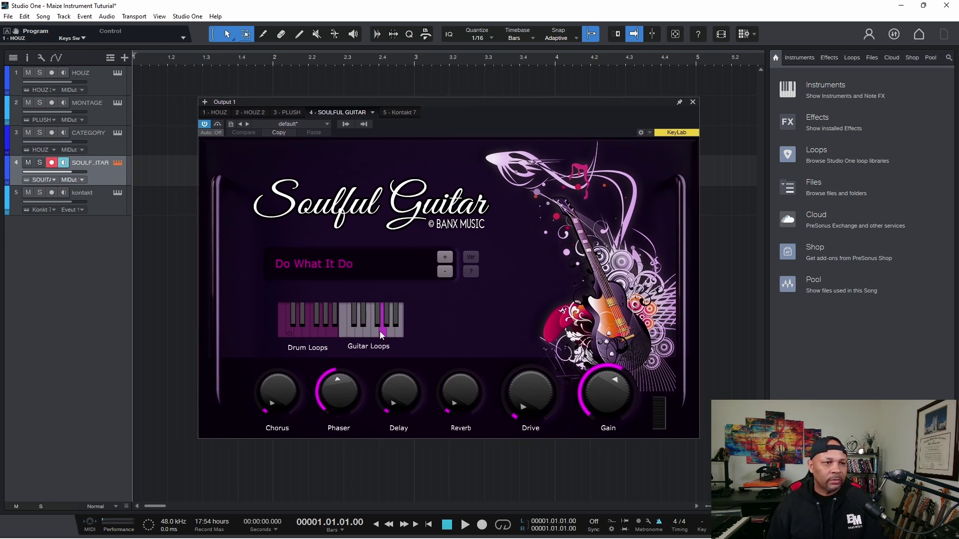